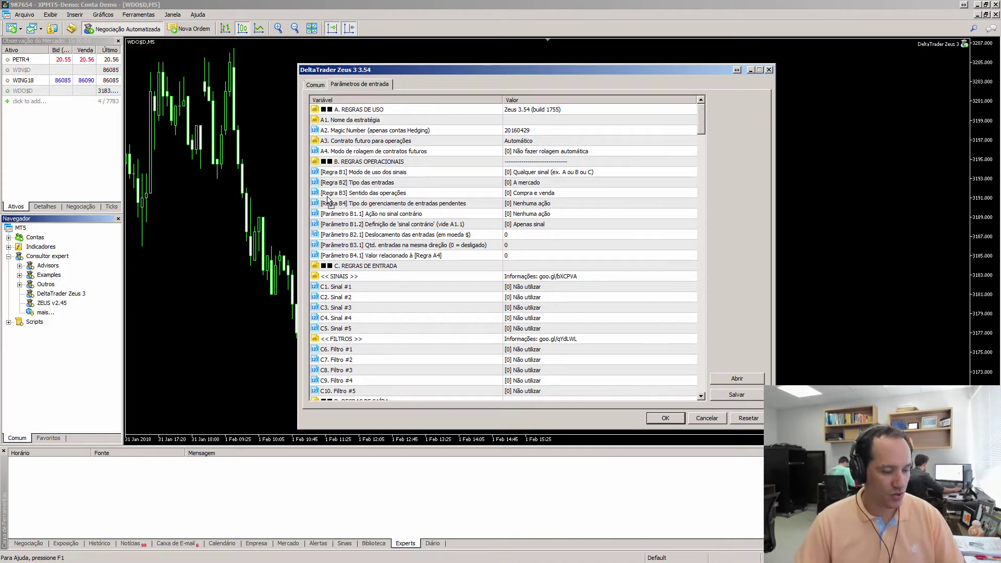
key(alt+Tab)
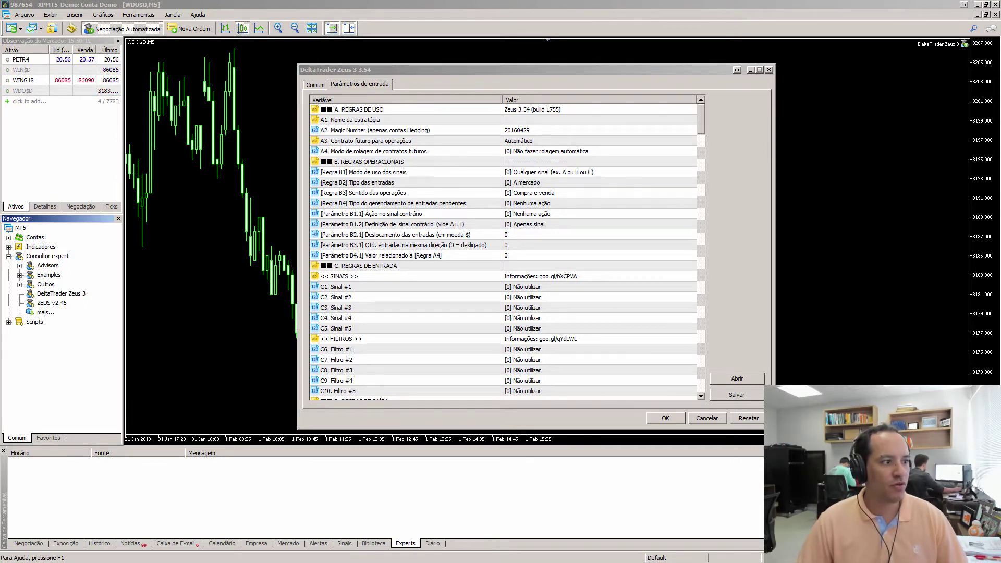
key(alt+Tab)
key(alt+Tab)
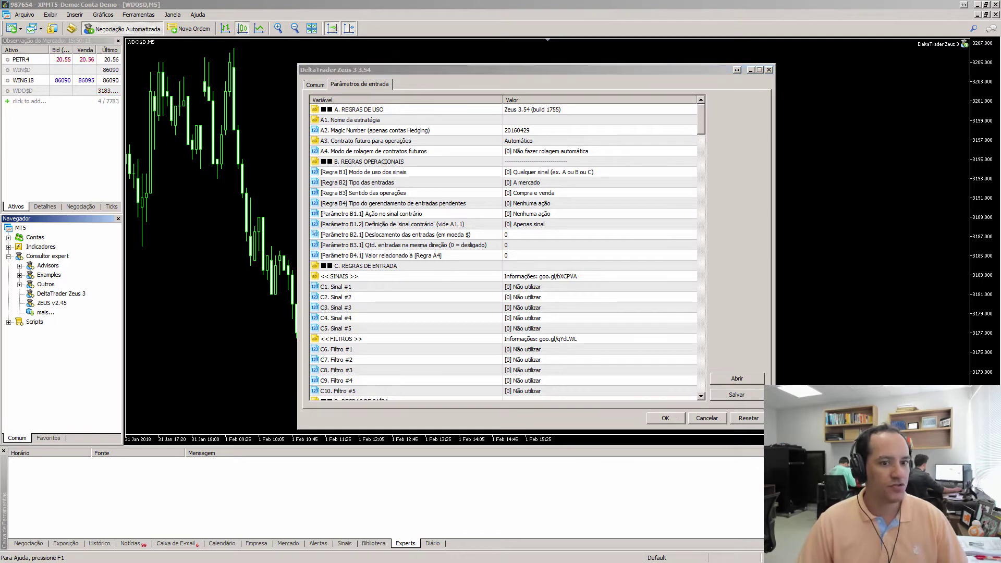
key(Escape)
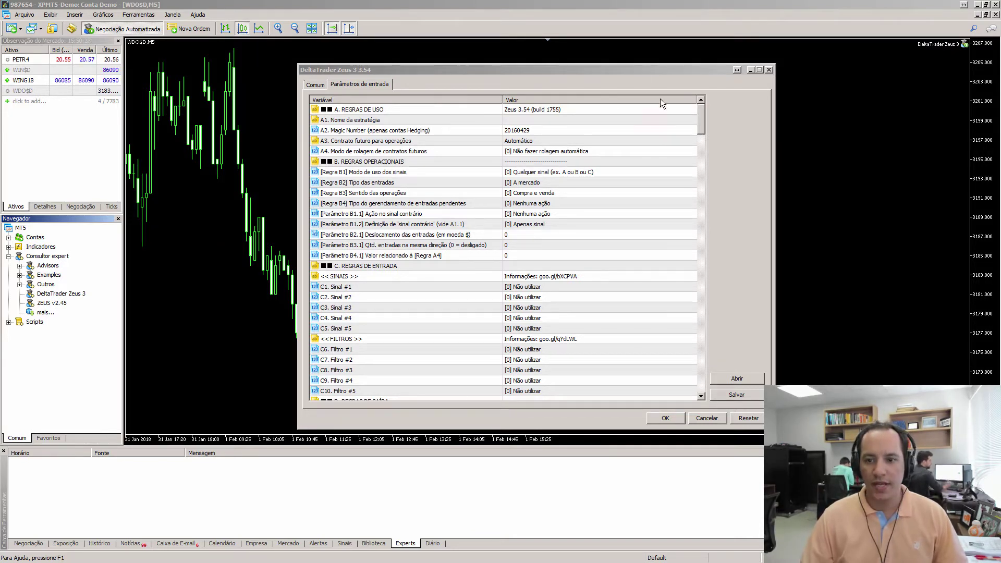
Step: Outline the C. Regras de entrada section with the screen pen, underline its Sinais and Filtros headings, and leave drawing mode
click(615, 68)
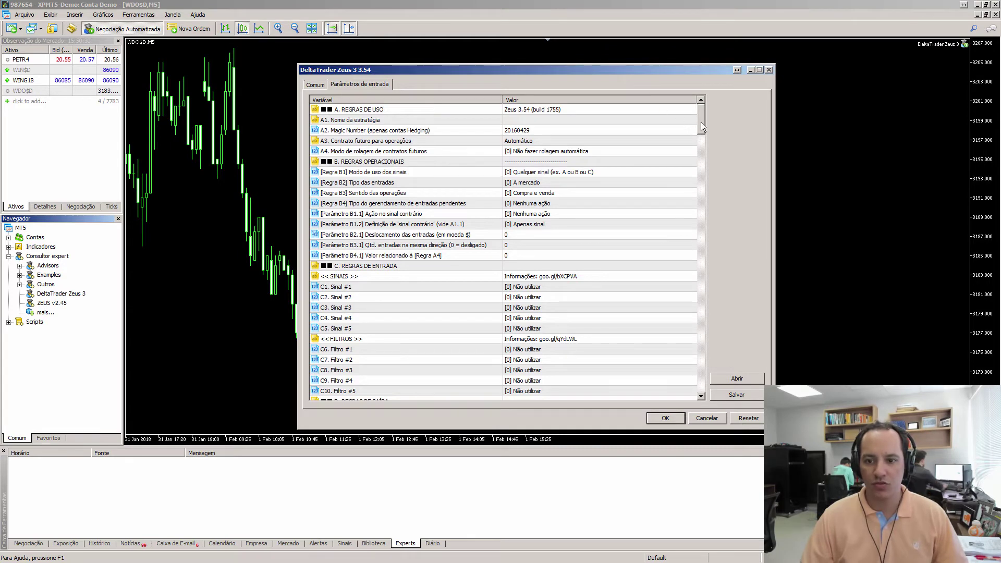
drag(701, 123, 701, 134)
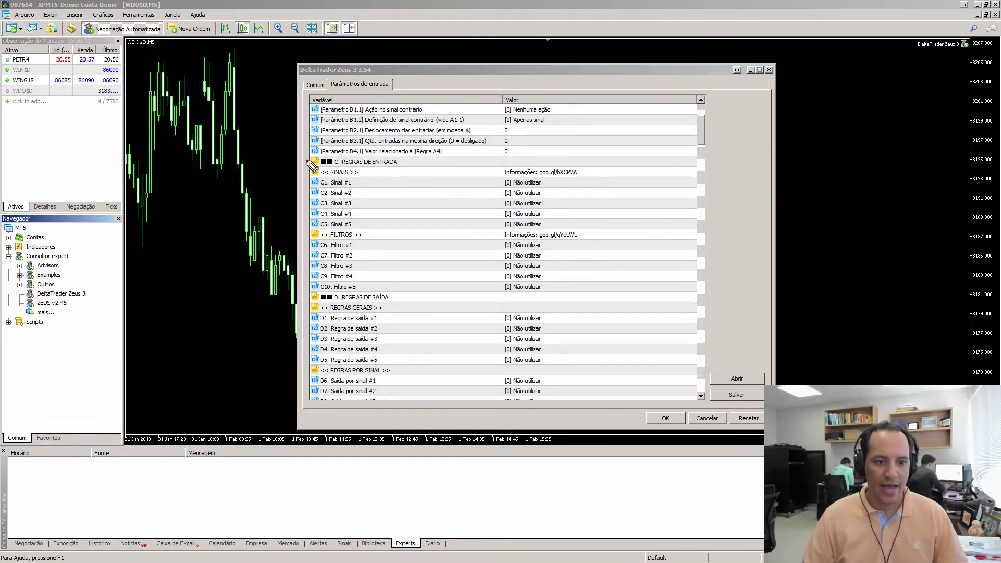
mouse_move(309, 156)
mouse_down()
mouse_move(304, 299)
mouse_move(355, 299)
mouse_up()
mouse_move(423, 306)
mouse_down()
mouse_move(567, 312)
mouse_move(610, 290)
mouse_move(619, 163)
mouse_move(307, 155)
mouse_up()
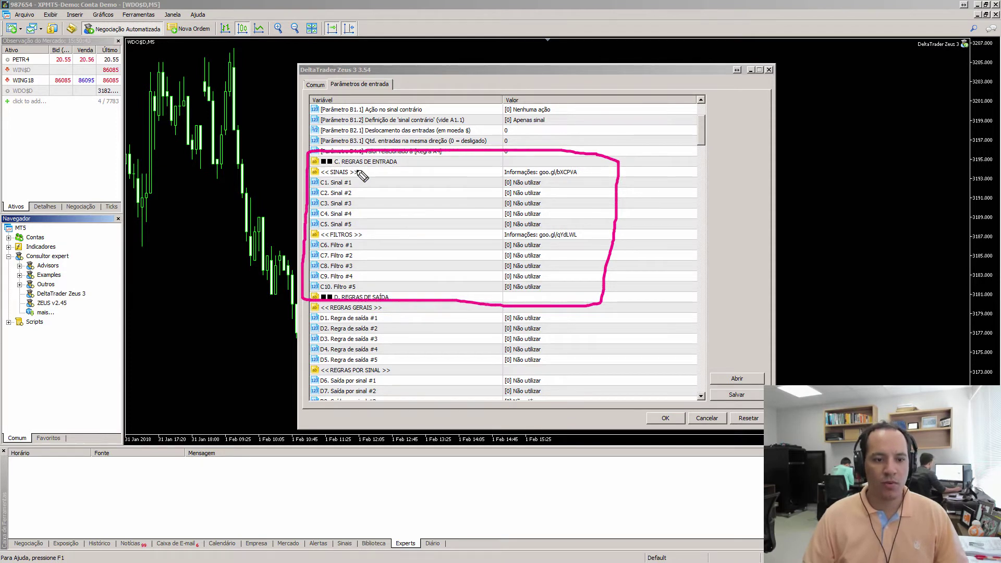
drag(360, 172, 392, 173)
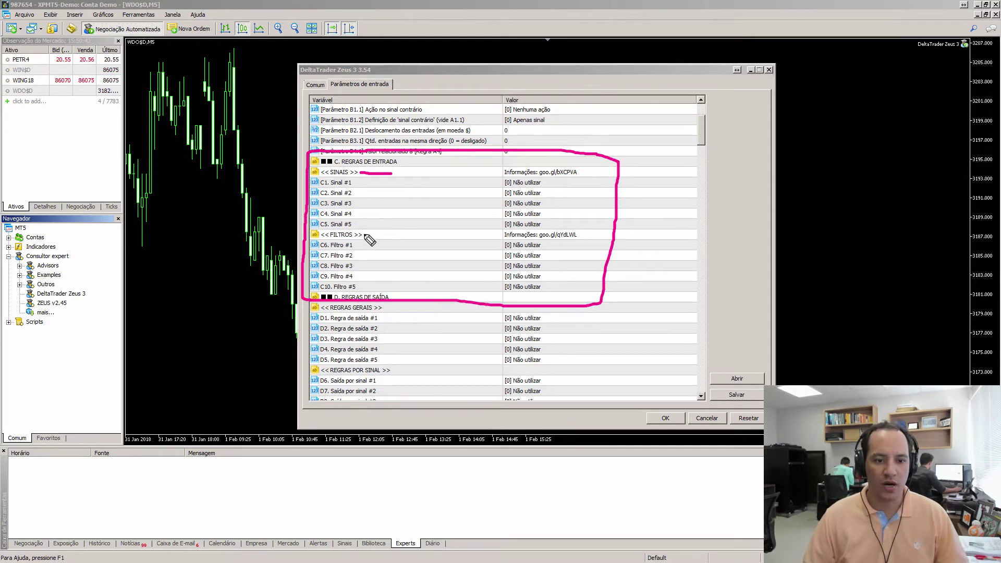
drag(363, 235, 392, 235)
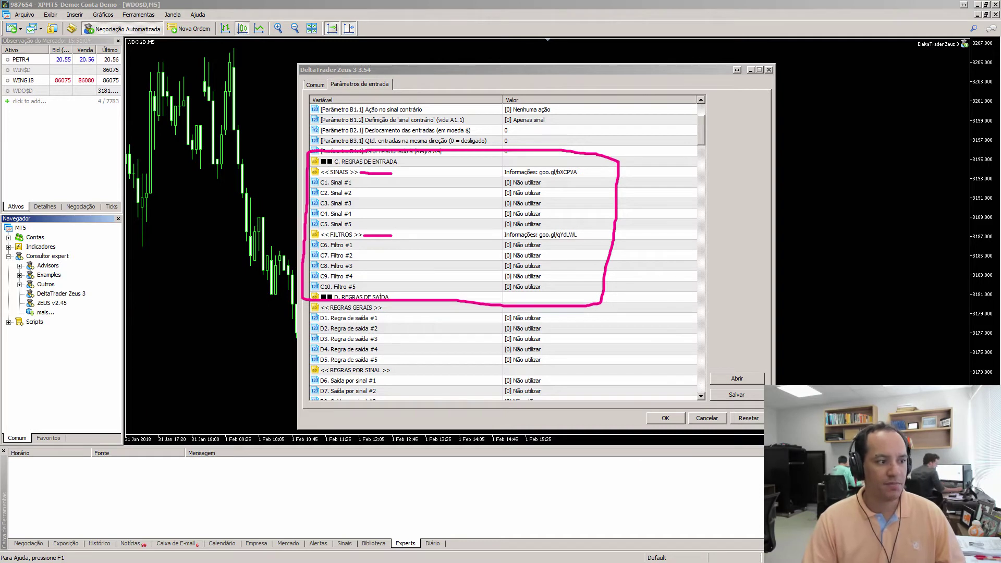
key(Escape)
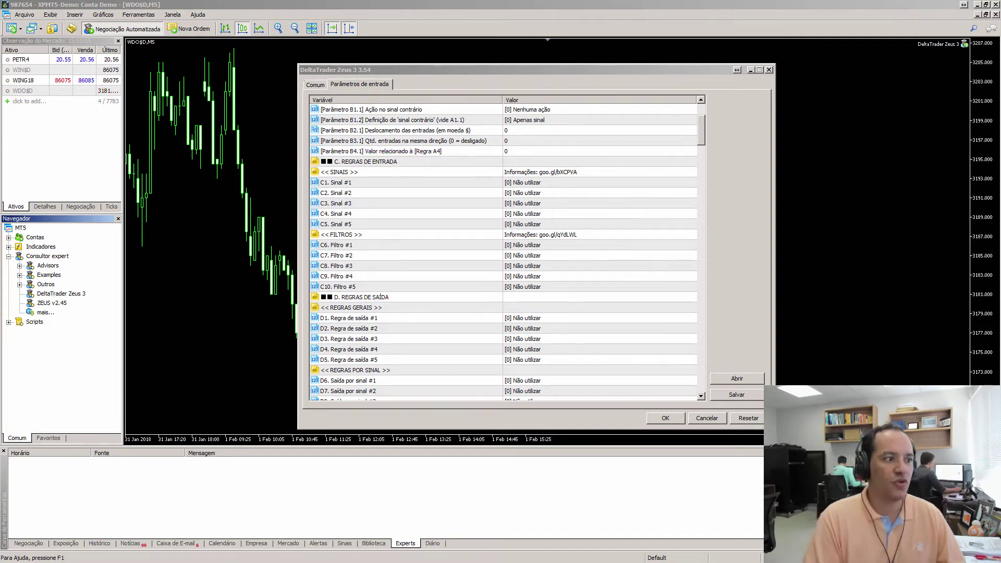
Step: Set C1. Sinal #1 to [140] [PARABOLIC_SAR] #1 Mudança de direção do indicador
click(524, 183)
click(523, 182)
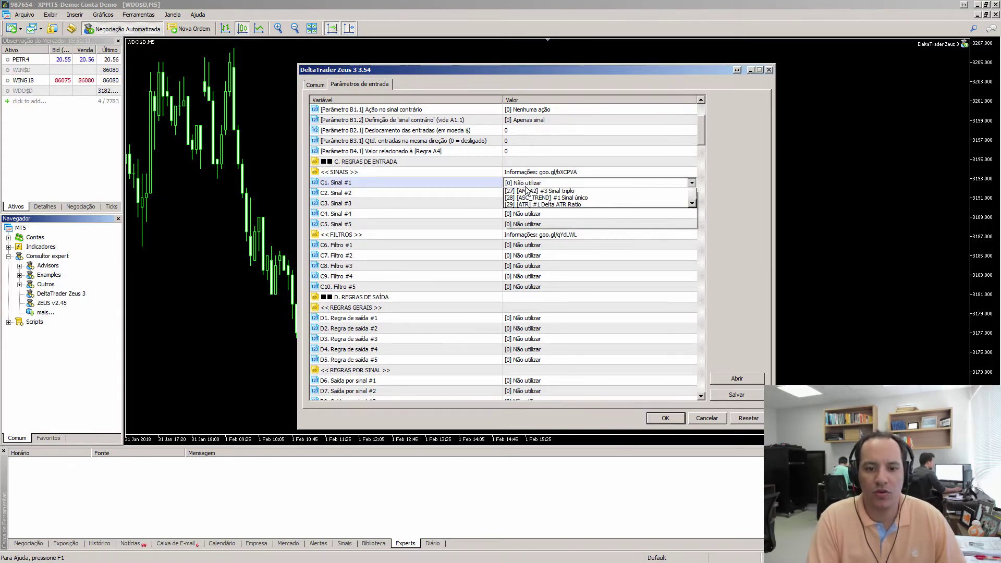
scroll(558, 196, down, 1)
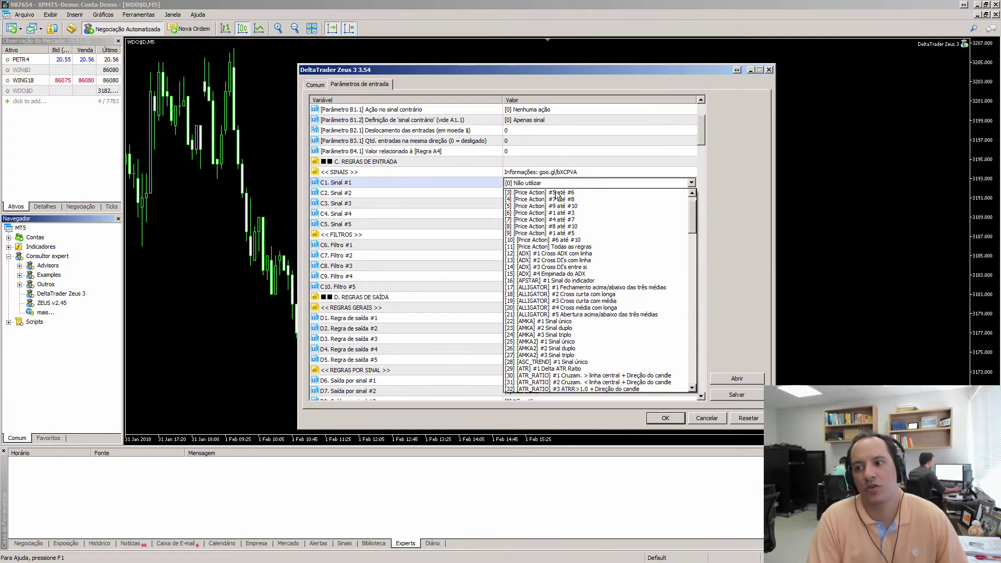
scroll(573, 205, down, 3)
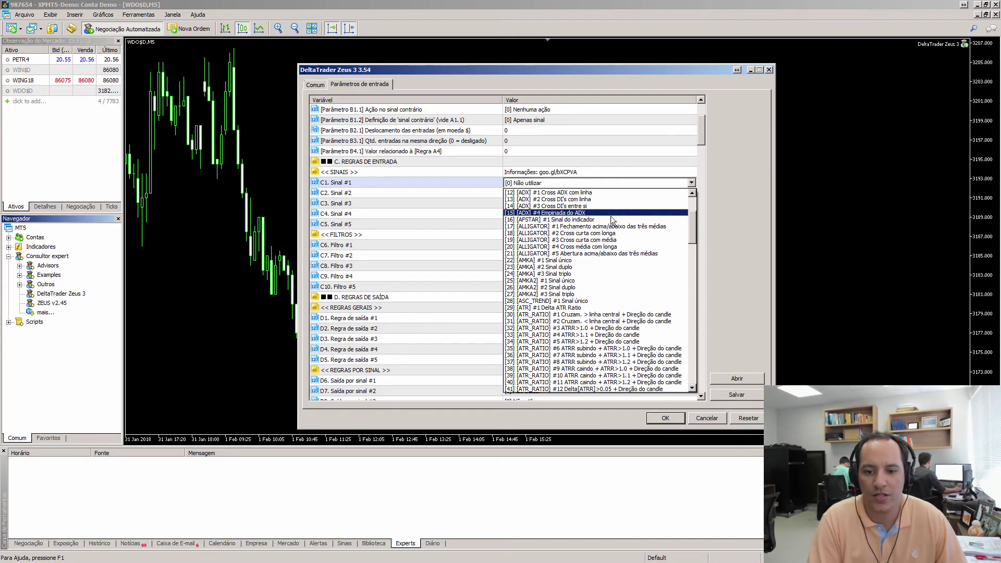
drag(693, 228, 687, 280)
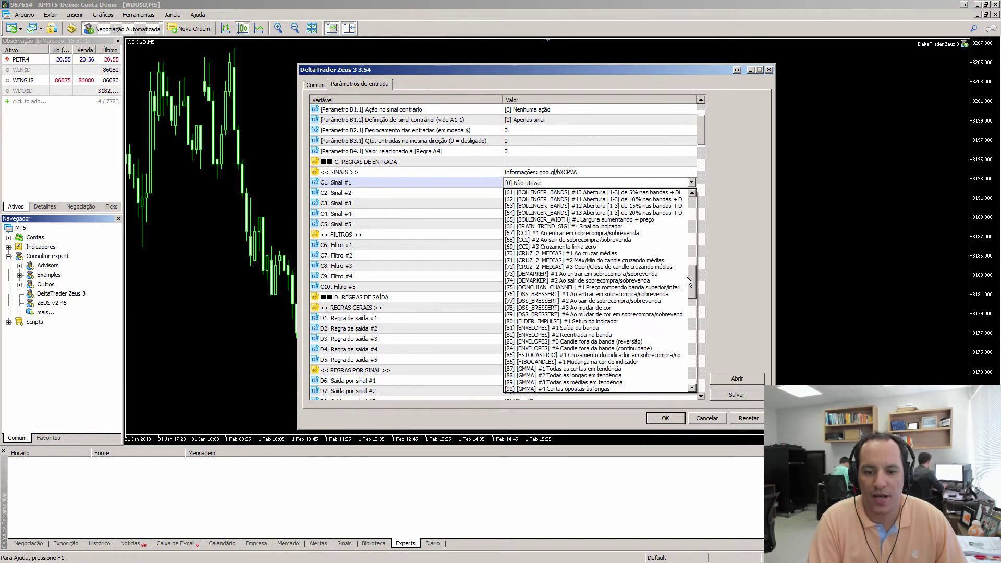
scroll(548, 277, down, 3)
scroll(549, 276, down, 10)
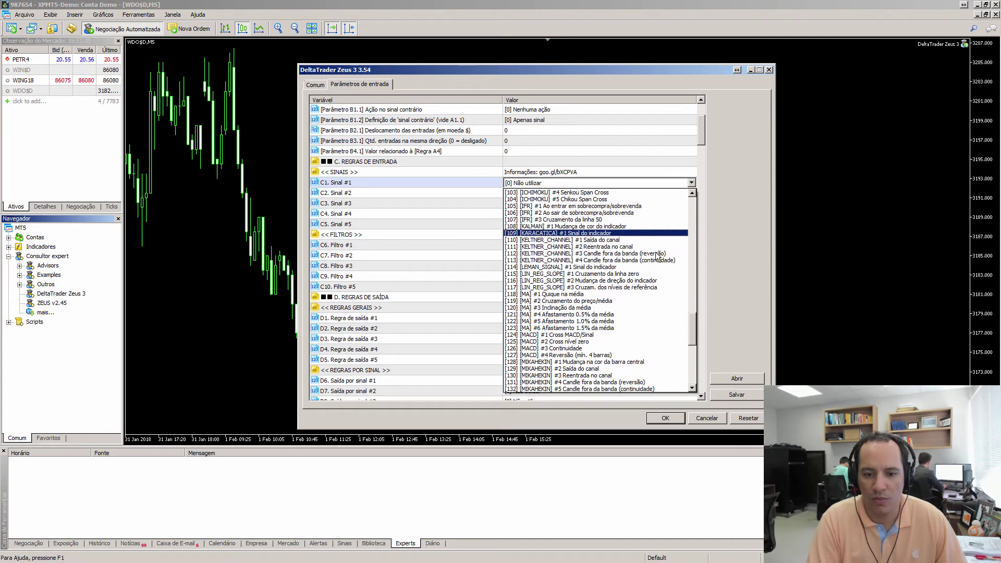
drag(692, 323, 691, 354)
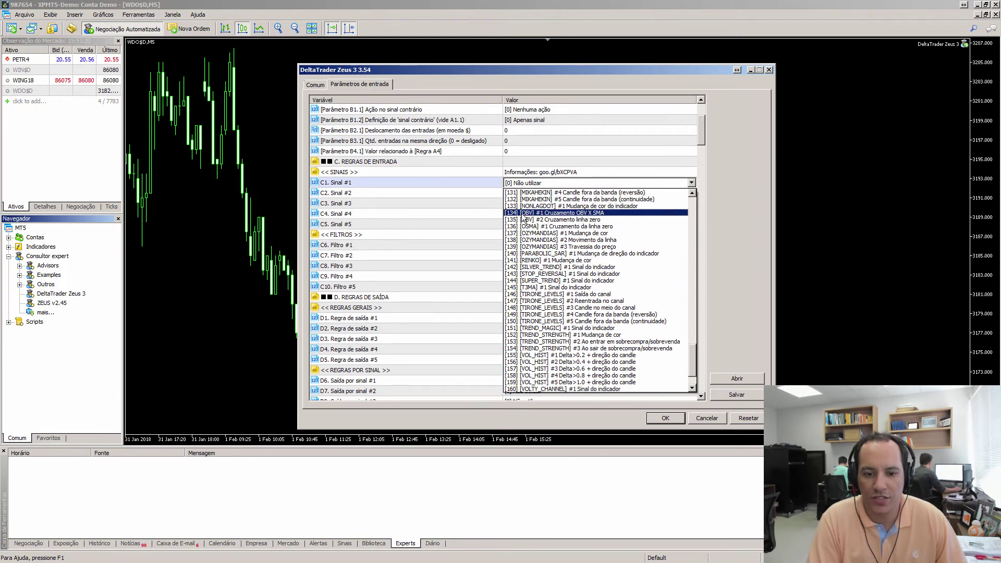
scroll(554, 277, up, 2)
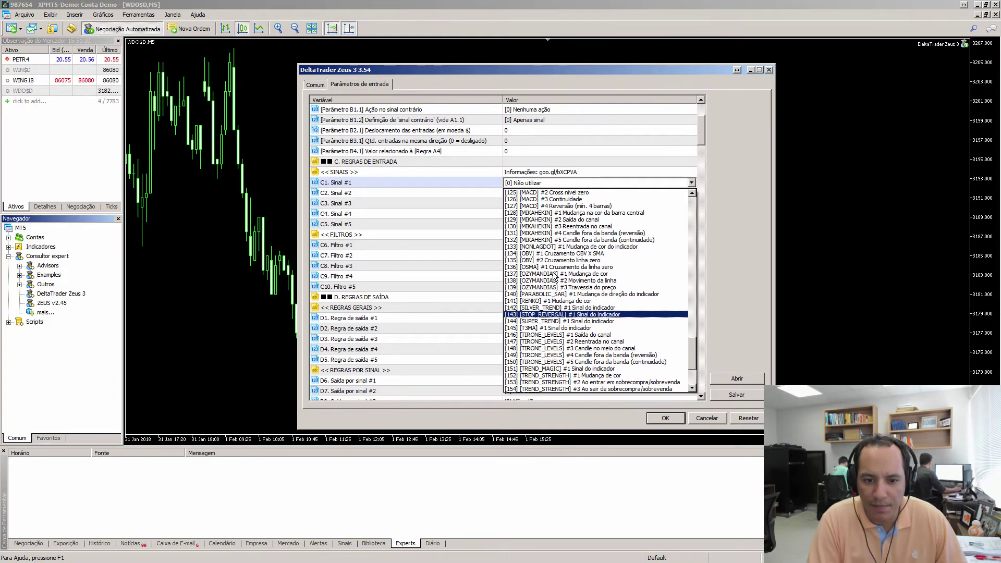
click(532, 295)
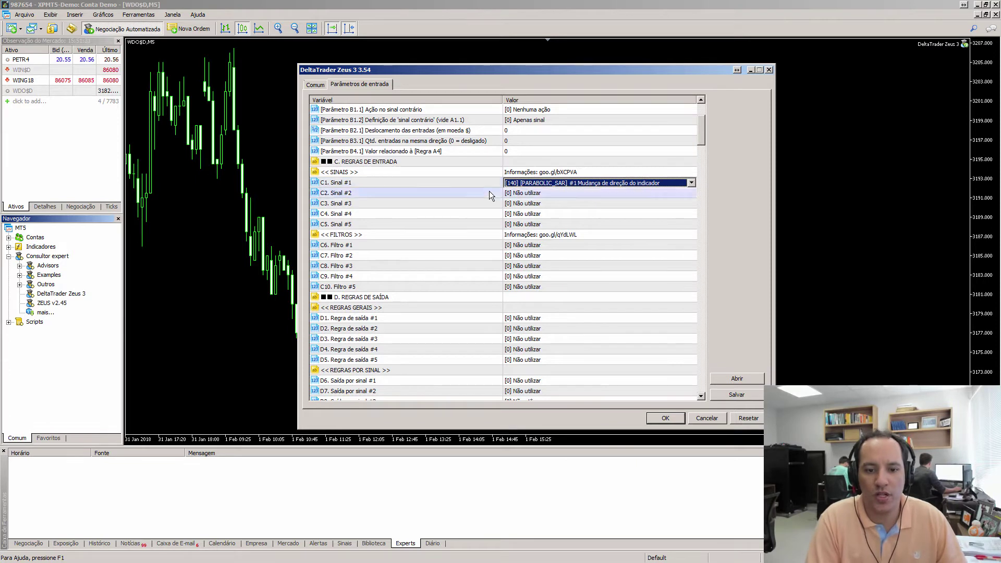
click(486, 183)
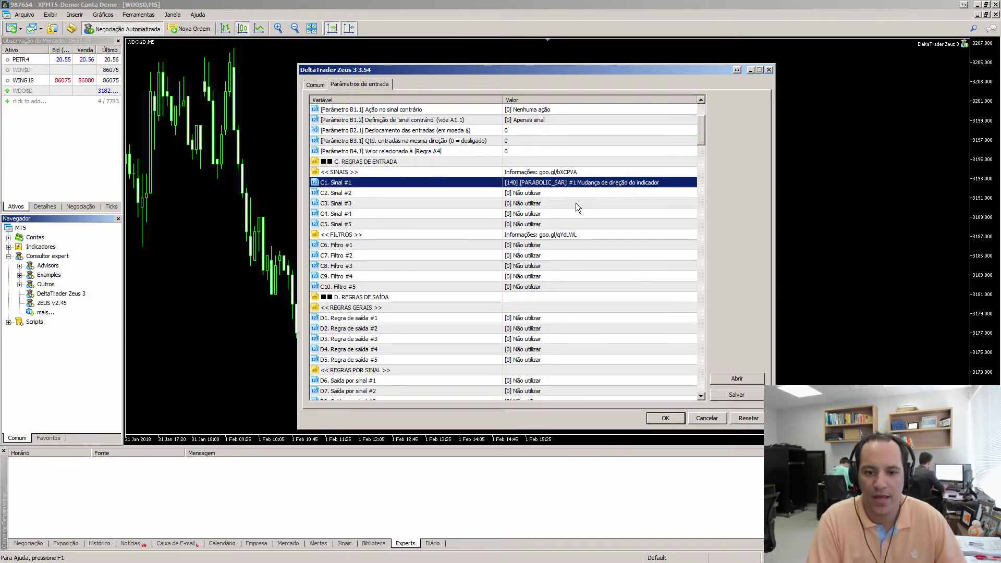
Step: Circle the Regras de entrada and Regras de saída headings with the screen pen and leave drawing mode
scroll(698, 130, down, 1)
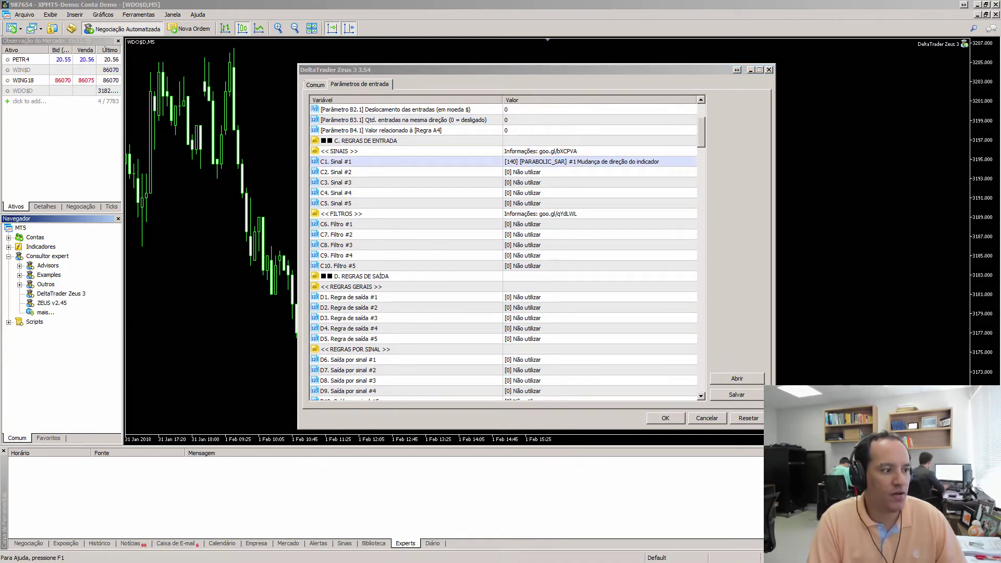
mouse_move(322, 132)
mouse_down()
mouse_move(386, 124)
mouse_move(403, 160)
mouse_move(344, 164)
mouse_move(340, 137)
mouse_up()
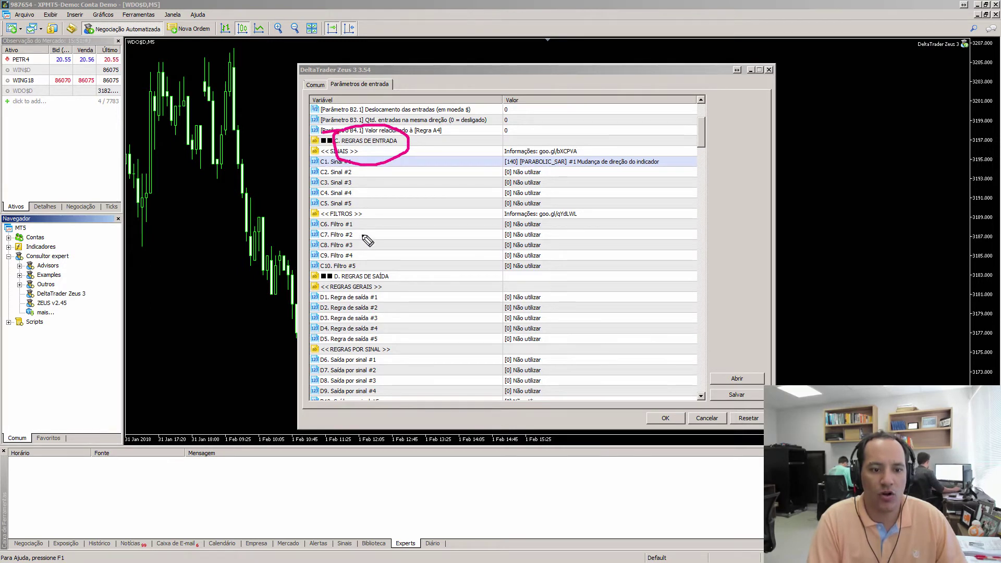
mouse_move(348, 263)
mouse_down()
mouse_move(346, 296)
mouse_move(372, 296)
mouse_move(376, 263)
mouse_move(336, 266)
mouse_up()
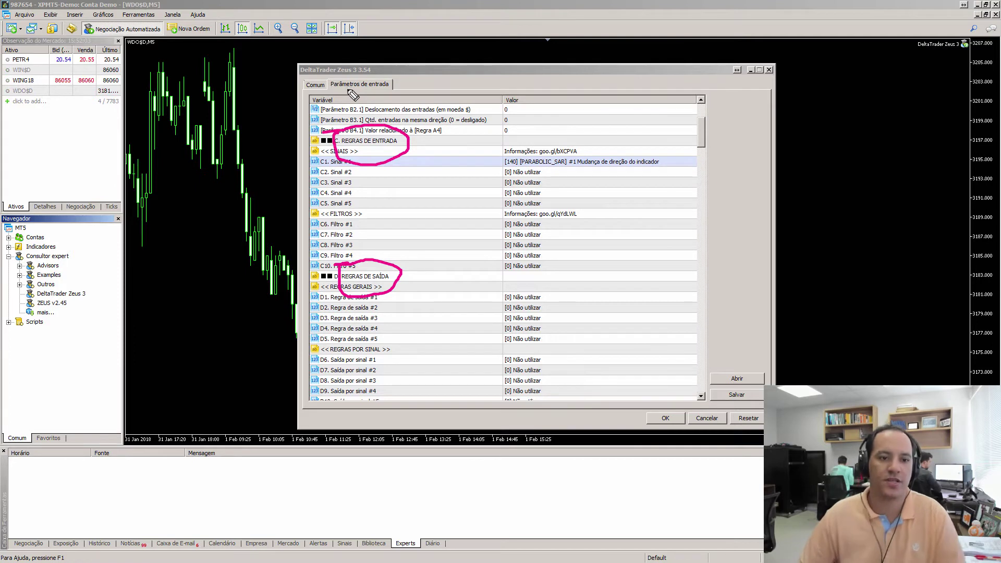
key(Escape)
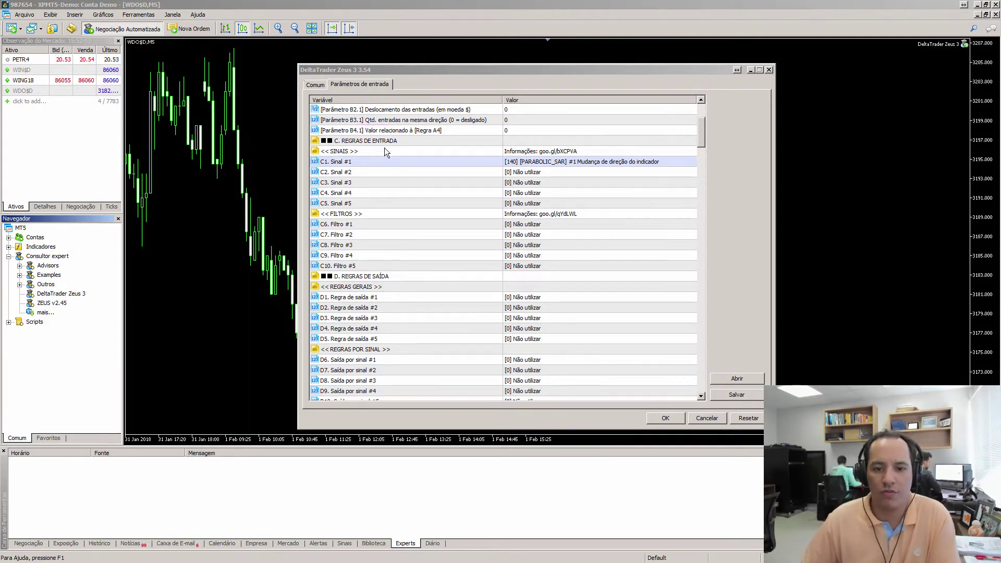
Step: Set D1. Regra de saída #1 to [1] Saída por TP/SL/RPs
click(538, 163)
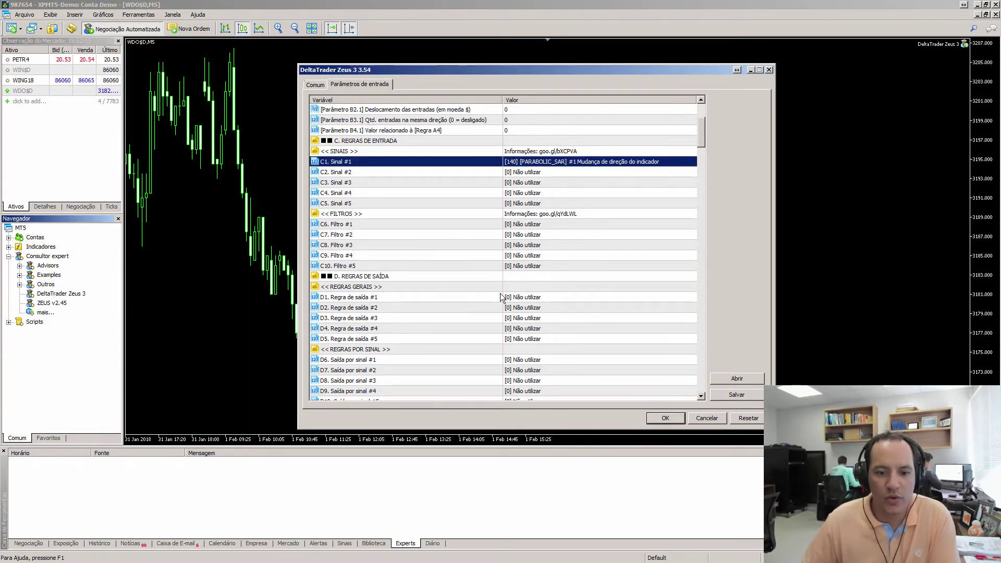
click(520, 299)
click(519, 298)
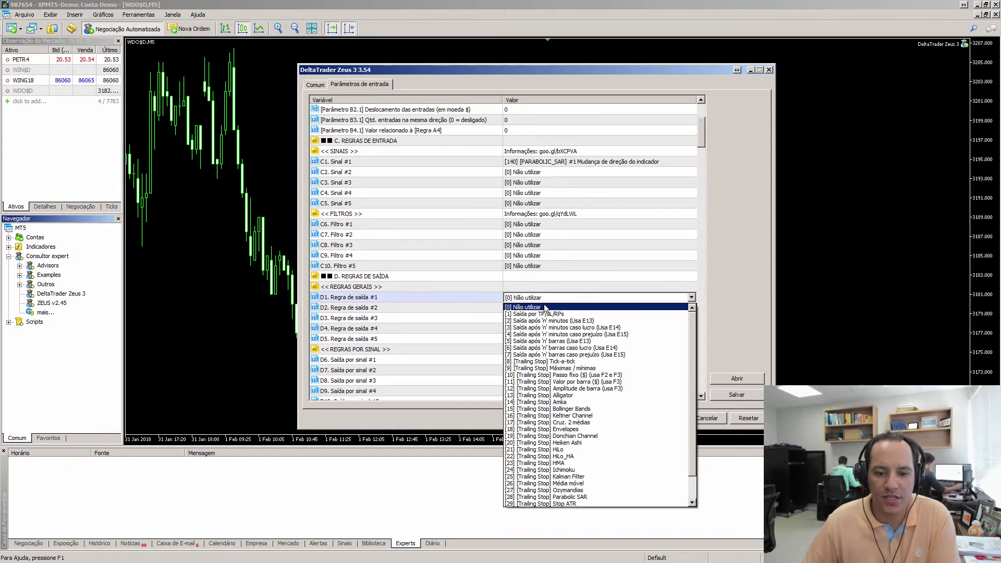
click(542, 314)
click(486, 298)
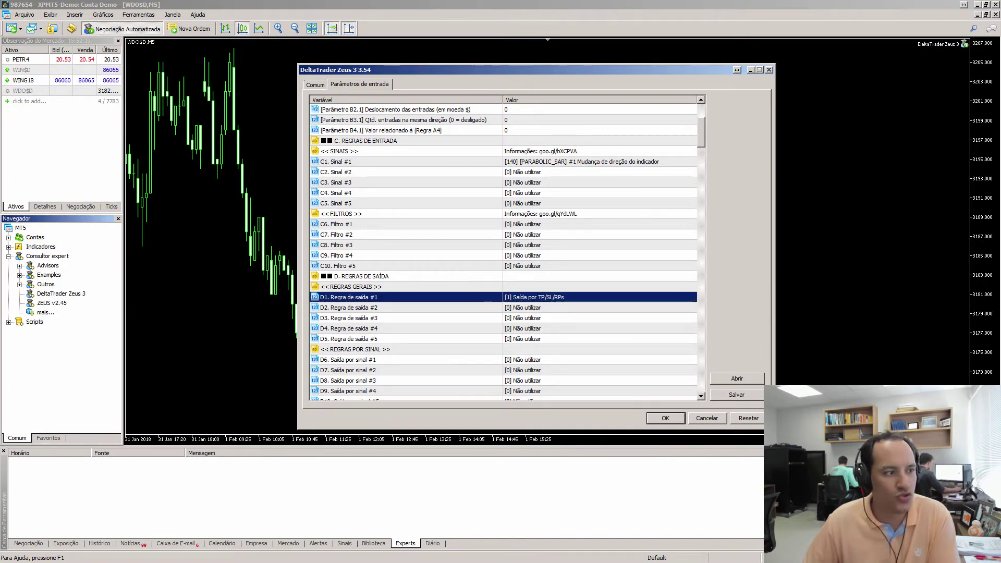
Step: Circle the C1 and D1 values with the screen pen, add check marks beside them, and underline their key words
key(ctrl+alt+g)
mouse_move(530, 287)
mouse_down()
mouse_move(501, 294)
mouse_move(520, 311)
mouse_move(576, 302)
mouse_move(520, 288)
mouse_up()
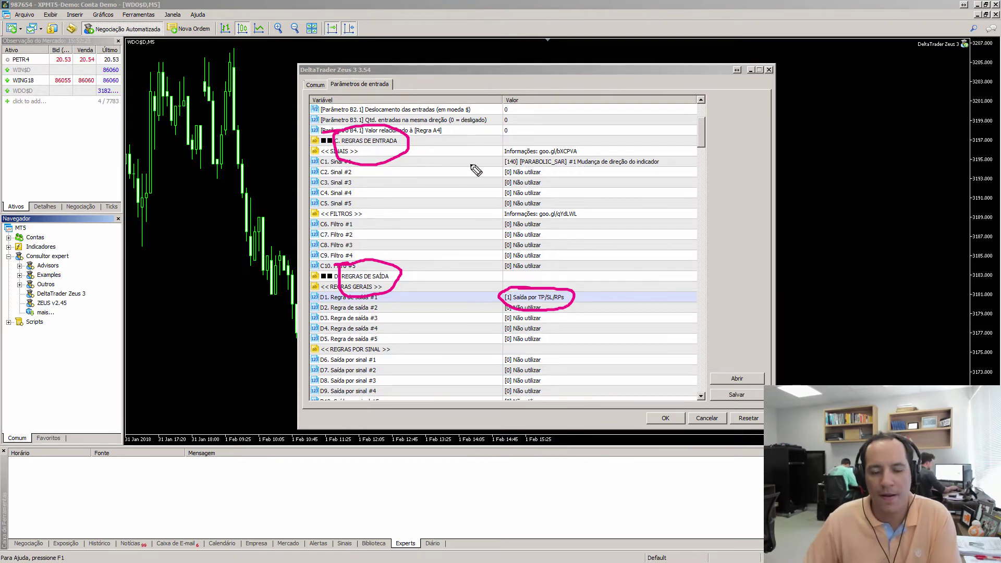
mouse_move(505, 149)
mouse_down()
mouse_move(520, 174)
mouse_move(631, 175)
mouse_move(673, 158)
mouse_move(508, 151)
mouse_up()
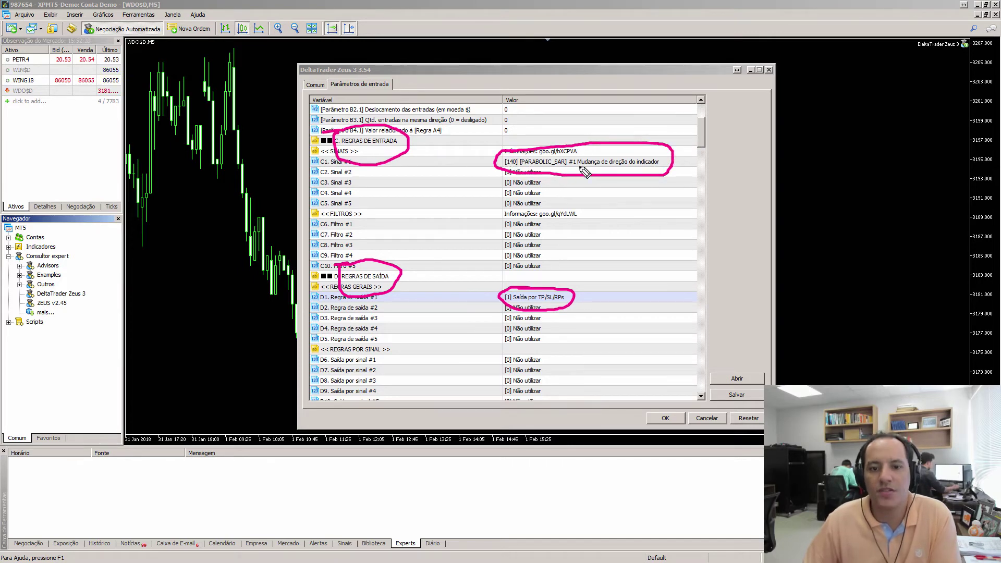
drag(577, 168, 662, 168)
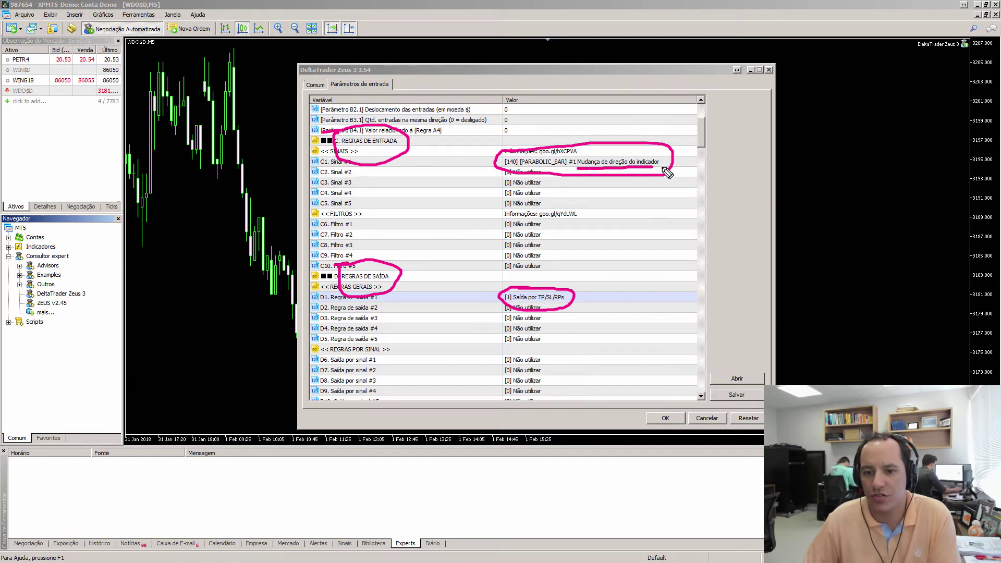
mouse_move(584, 291)
mouse_down()
mouse_move(590, 303)
mouse_move(632, 284)
mouse_up()
drag(684, 163, 721, 147)
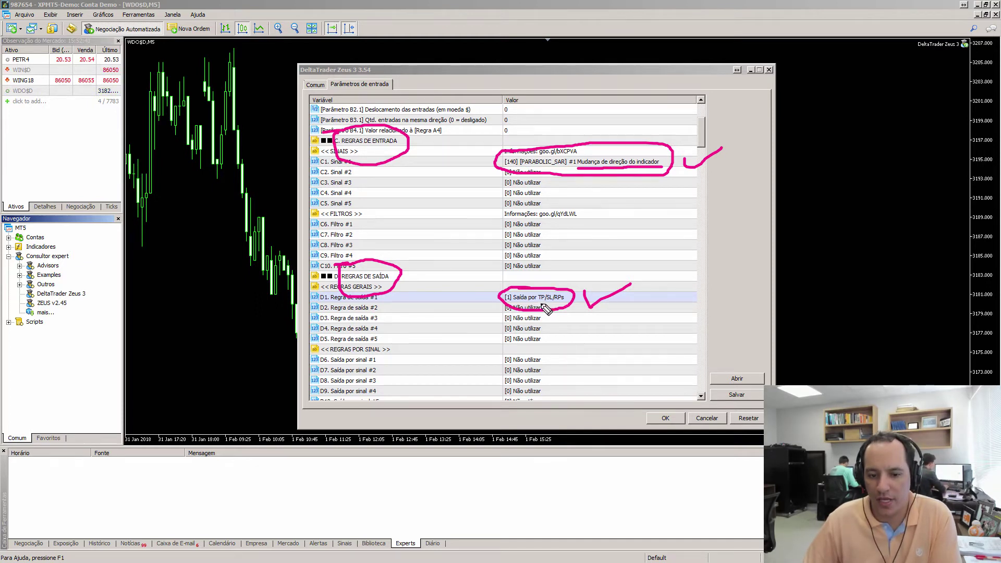
drag(538, 301, 563, 300)
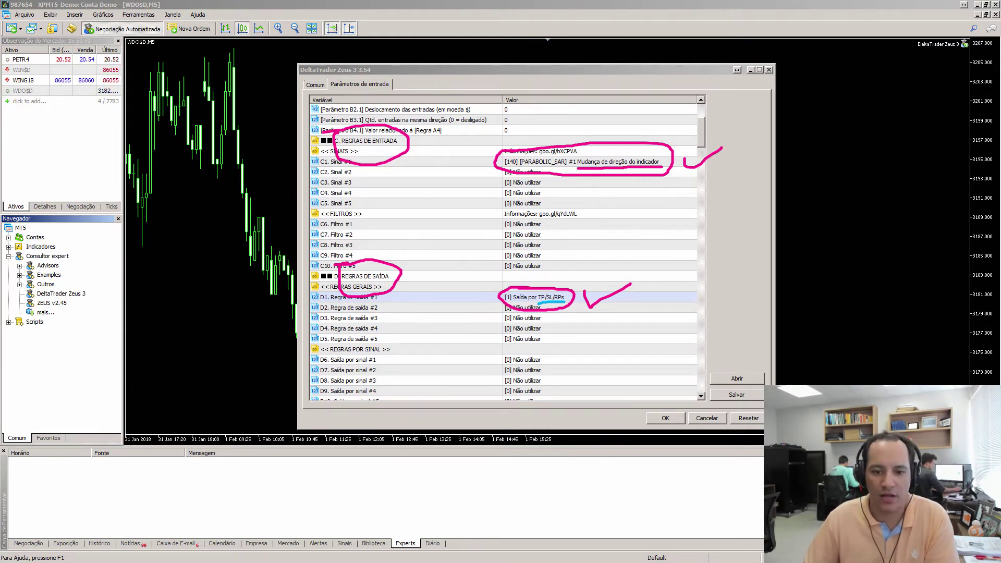
key(Escape)
Step: Clear the old pen marks and box the word Volumes in section F's heading and F1's Volume fixo value
click(486, 153)
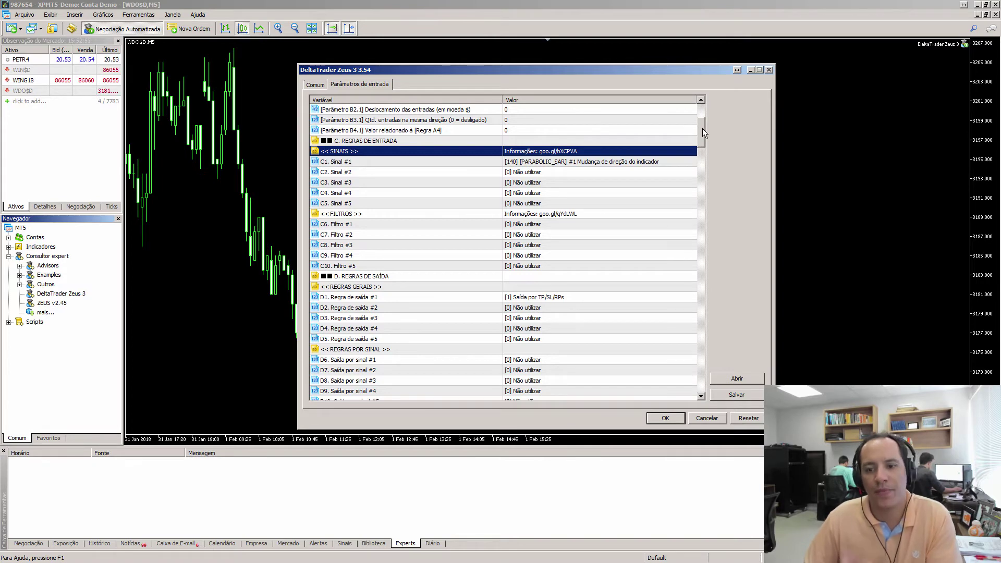
drag(701, 127, 701, 170)
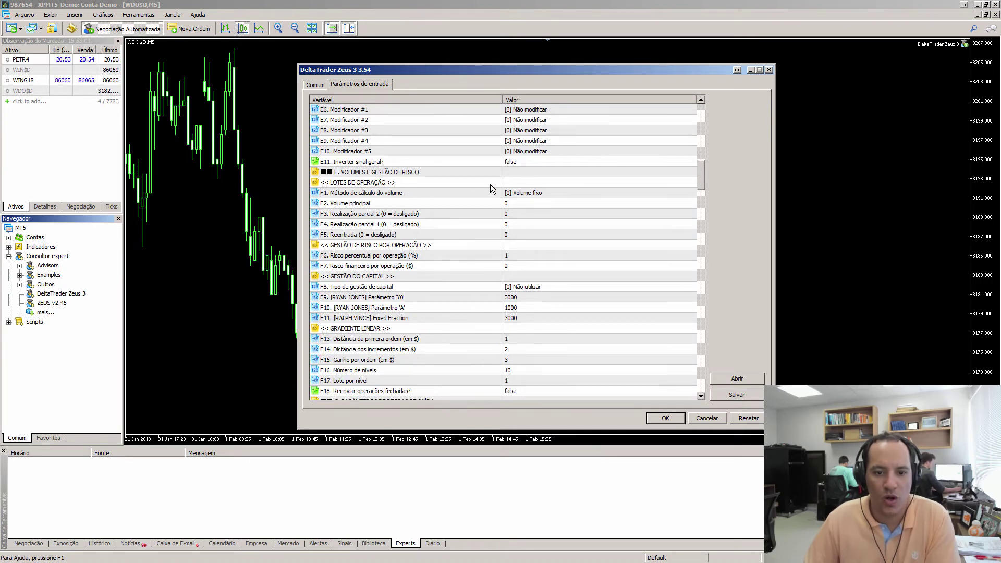
click(520, 194)
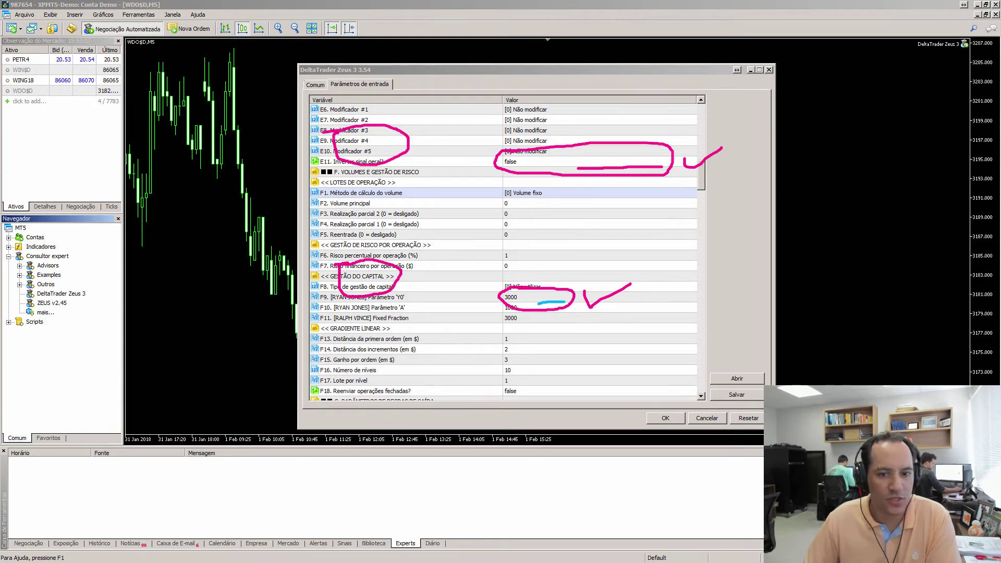
key(ctrl+shift+7)
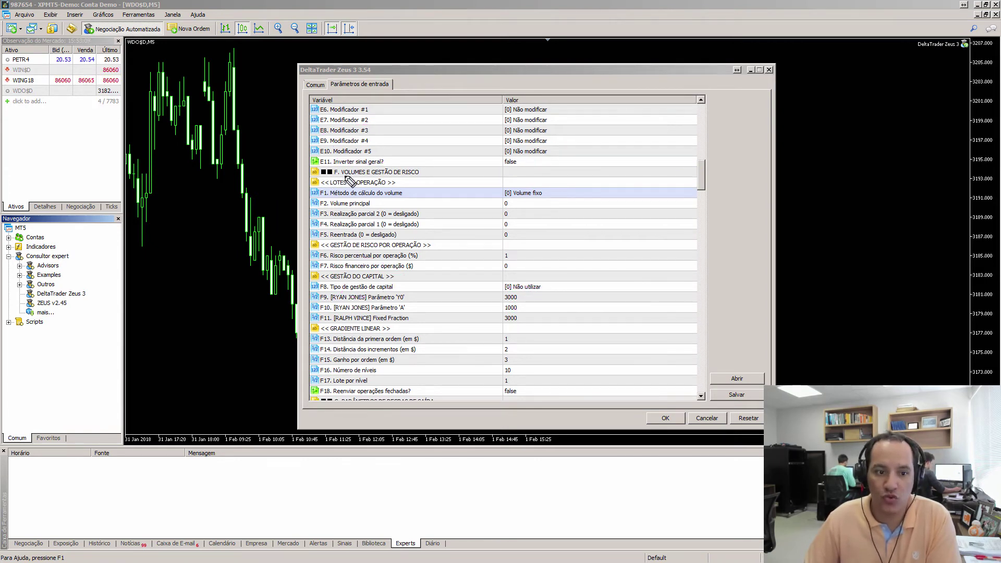
mouse_move(341, 164)
mouse_down()
mouse_move(341, 178)
mouse_move(369, 178)
mouse_move(341, 163)
mouse_up()
mouse_move(528, 184)
mouse_down()
mouse_move(504, 184)
mouse_move(501, 198)
mouse_move(543, 203)
mouse_move(545, 189)
mouse_up()
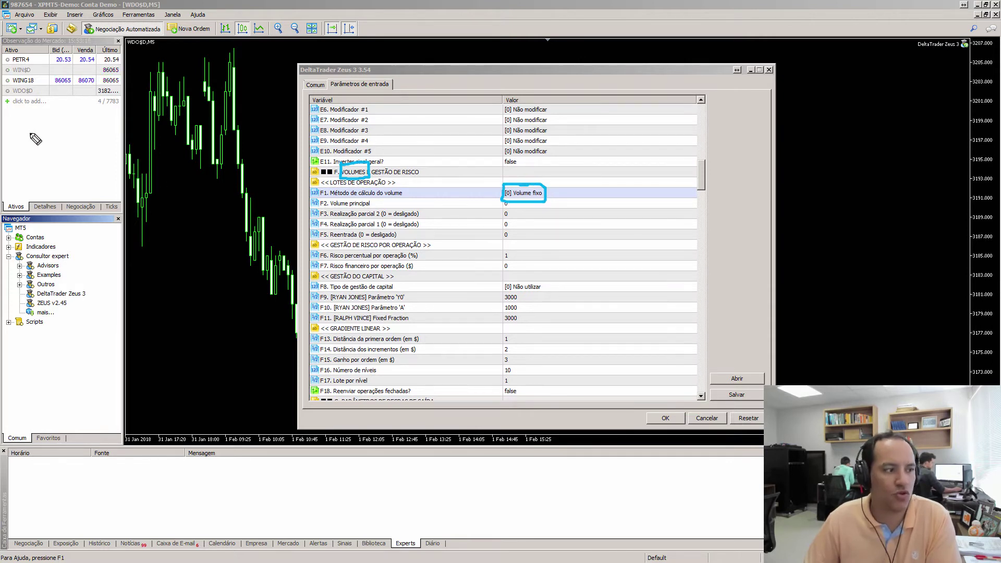
Step: Clear the pen marks and set F2. Volume principal to 5, keeping F1. Método de cálculo do volume on [0] Volume fixo
key(ctrl+shift+7)
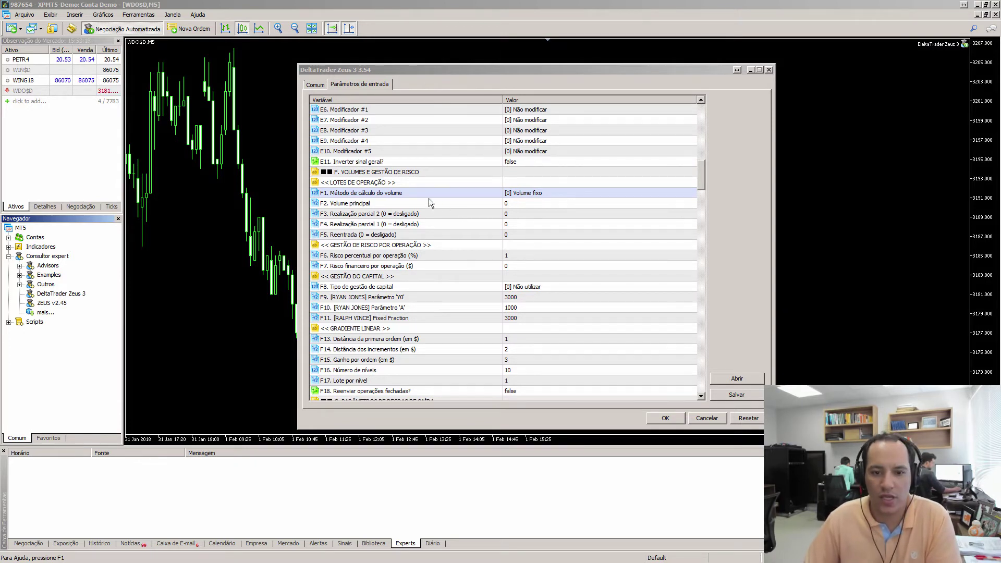
click(525, 188)
click(383, 204)
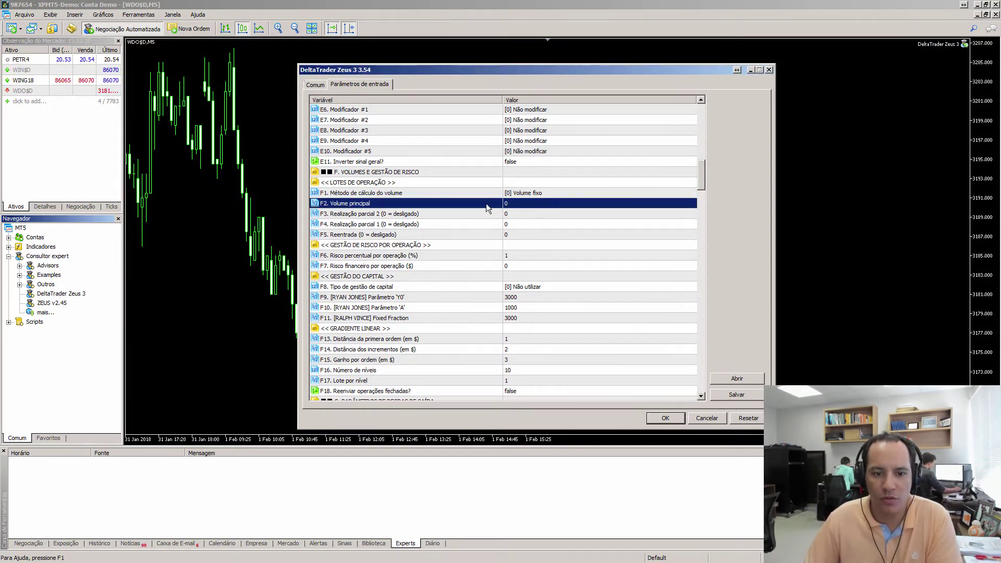
click(517, 204)
text(5)
key(Return)
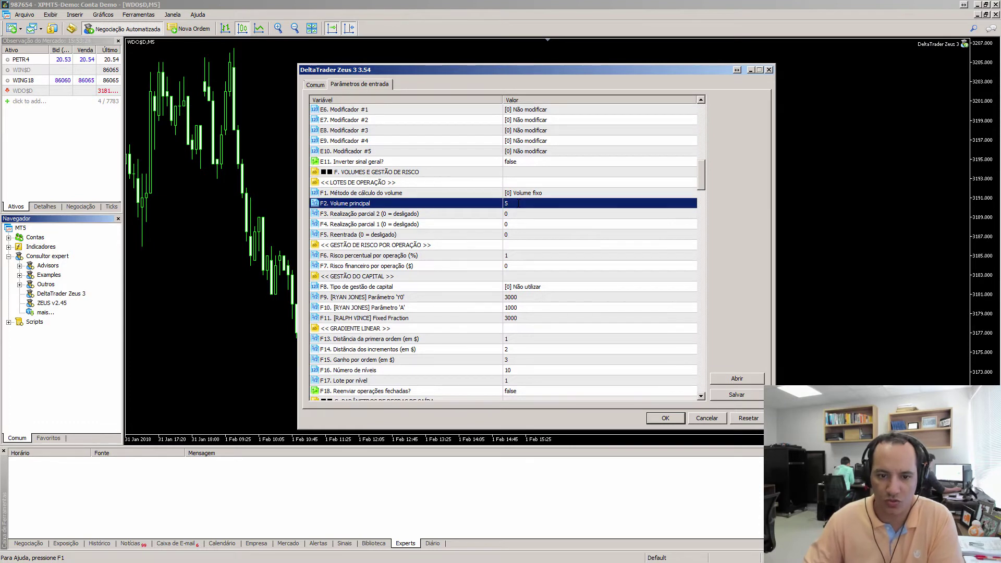
click(521, 193)
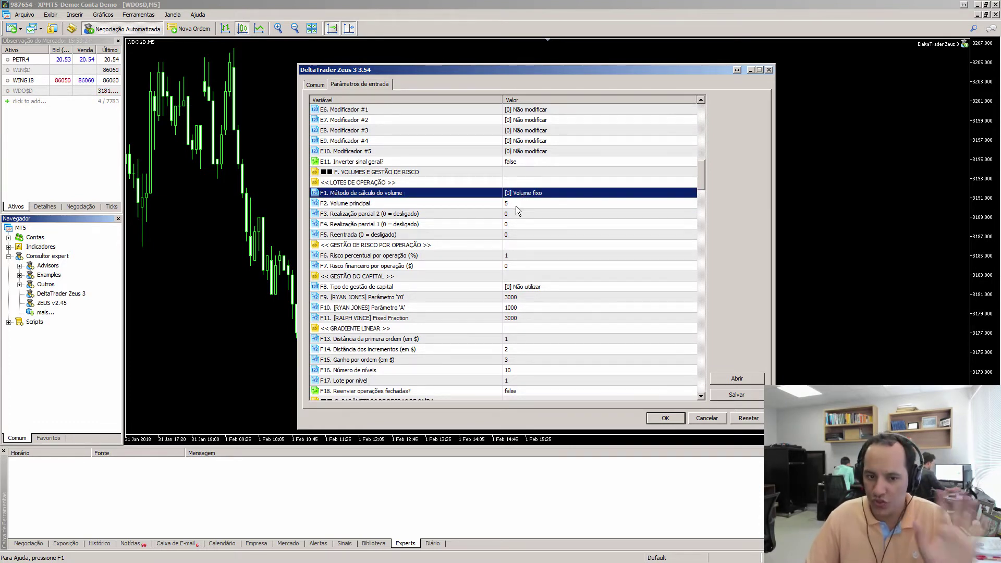
click(517, 207)
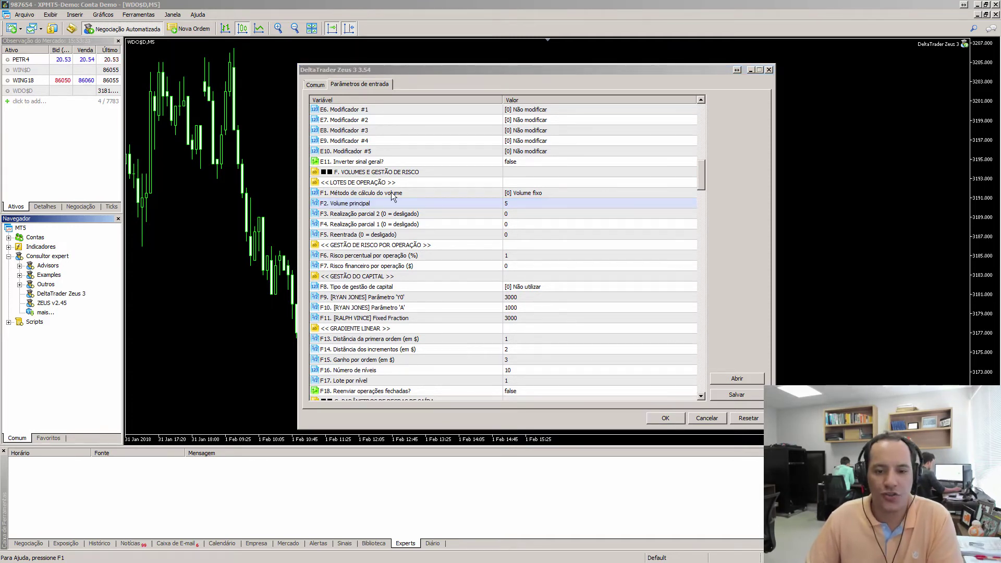
click(519, 196)
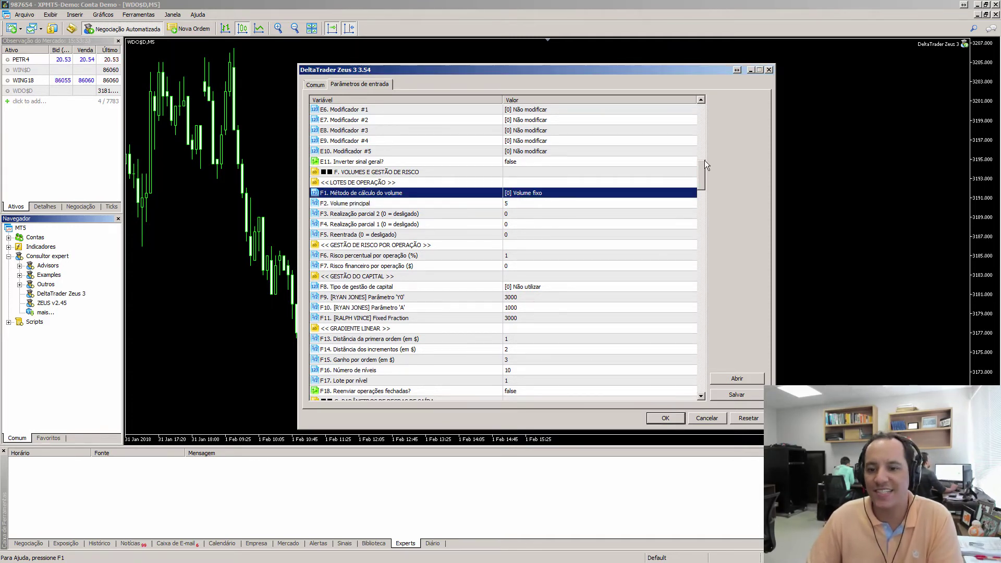
Step: Circle section G's Parâmetros de regras de saída heading and the Take Profit / Stop Loss heading with the screen pen, erasing each mark
drag(702, 164, 707, 184)
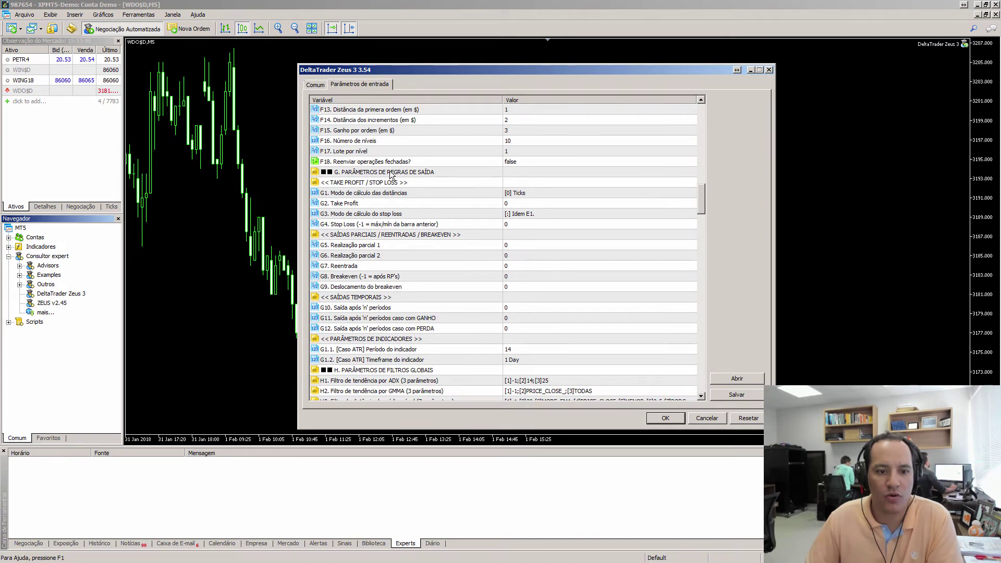
click(375, 173)
key(ctrl+shift+d)
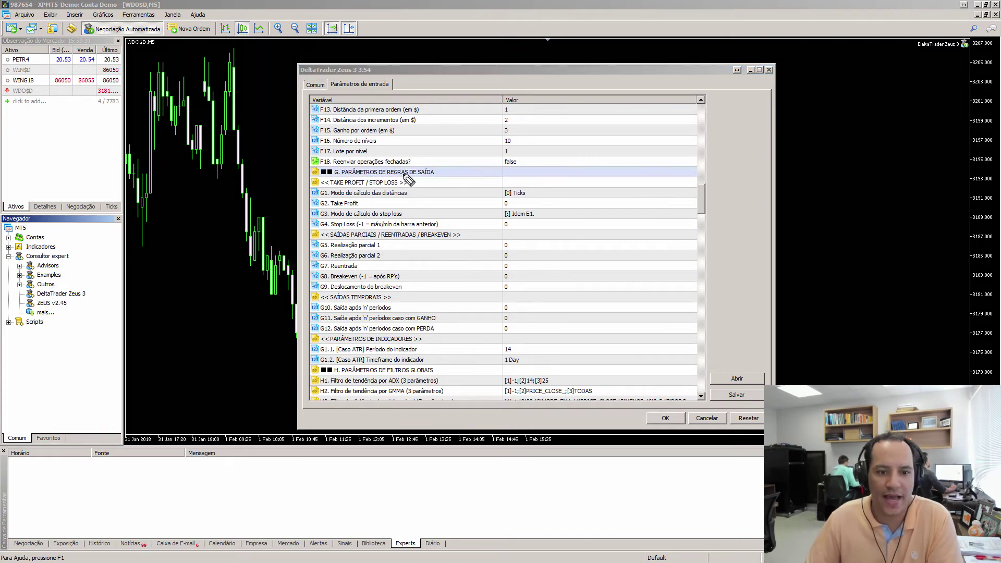
mouse_move(337, 162)
mouse_down()
mouse_move(336, 175)
mouse_move(447, 172)
mouse_move(333, 166)
mouse_up()
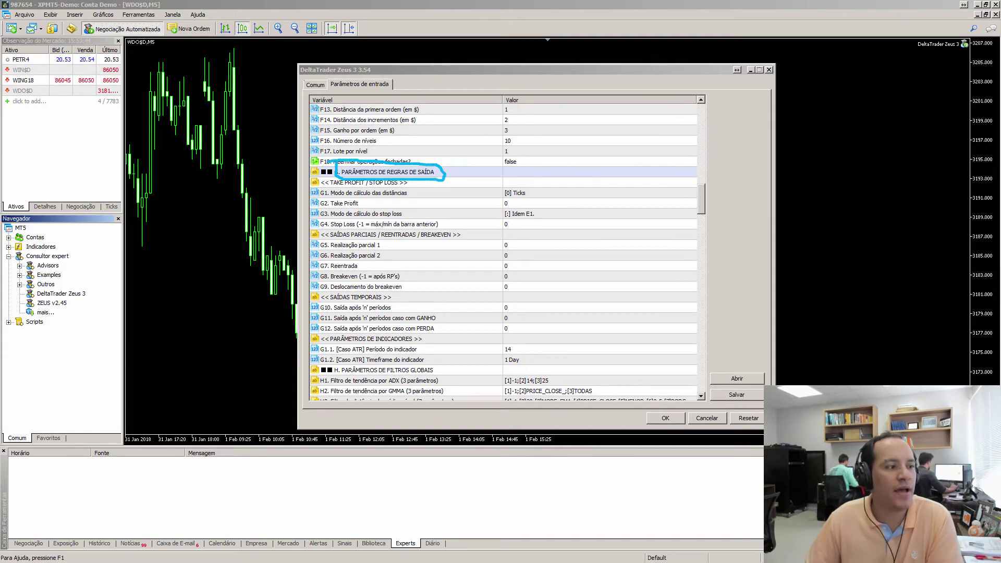
key(ctrl+z)
mouse_move(312, 179)
mouse_down()
mouse_move(394, 192)
mouse_move(415, 177)
mouse_move(327, 174)
mouse_move(315, 183)
mouse_up()
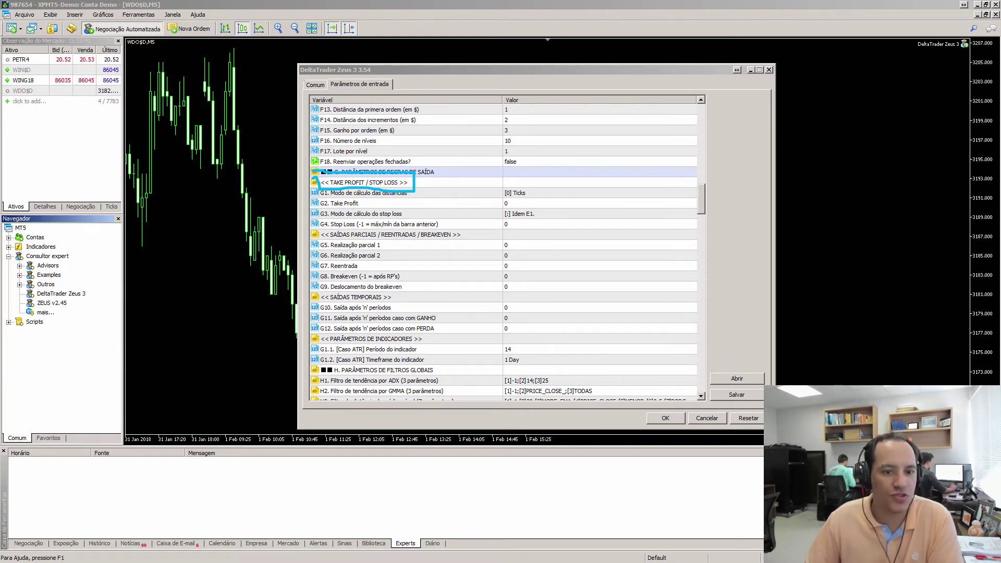
key(ctrl+z)
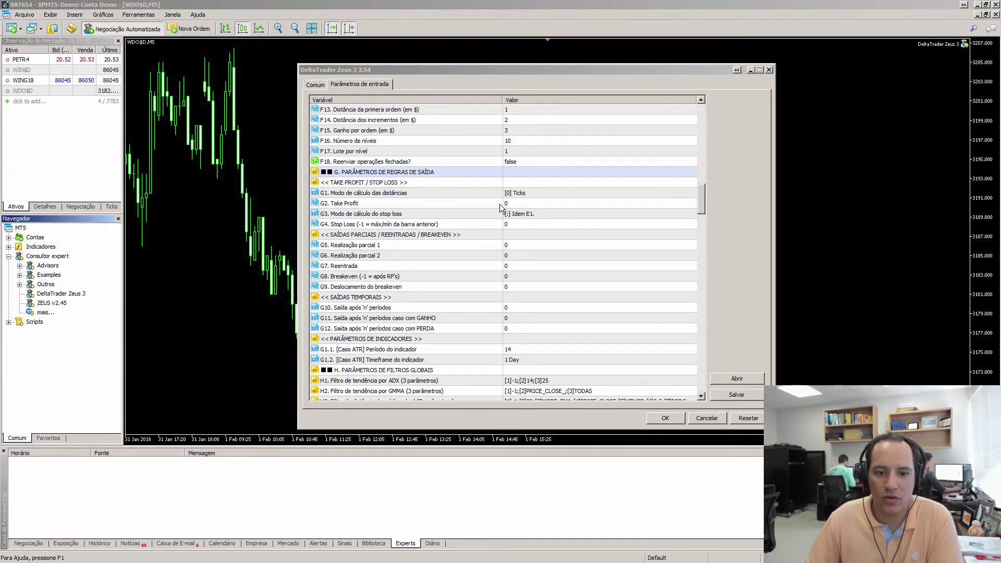
Step: Set G1. Modo de cálculo das distâncias to [2] Pontos and G2. Take Profit to 4
double_click(519, 194)
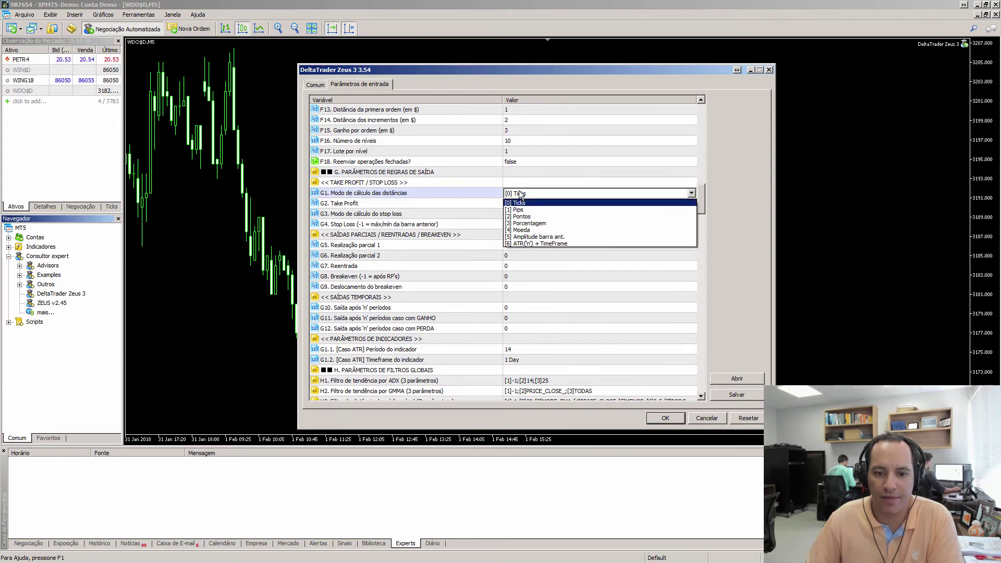
click(524, 216)
double_click(529, 203)
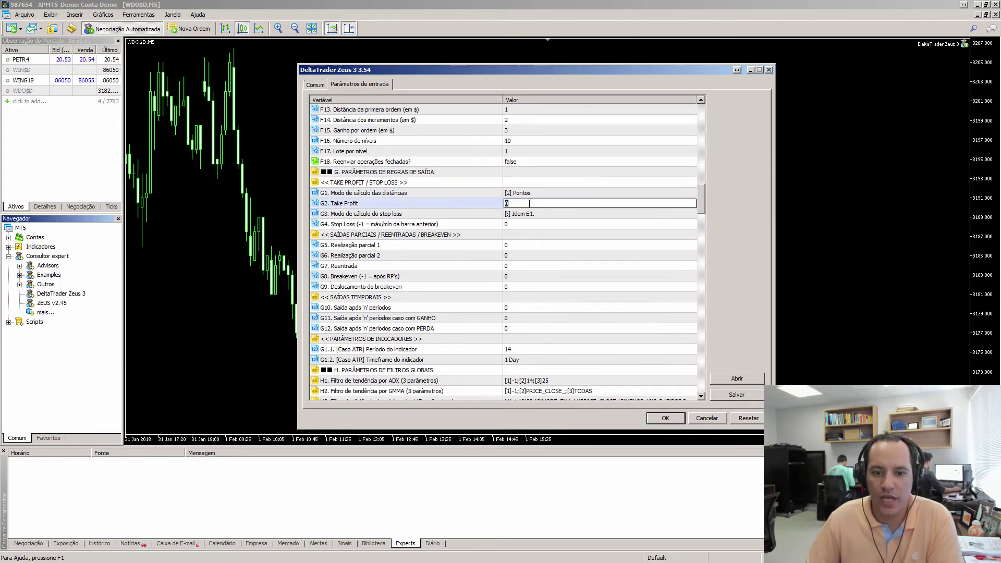
text(4)
key(Return)
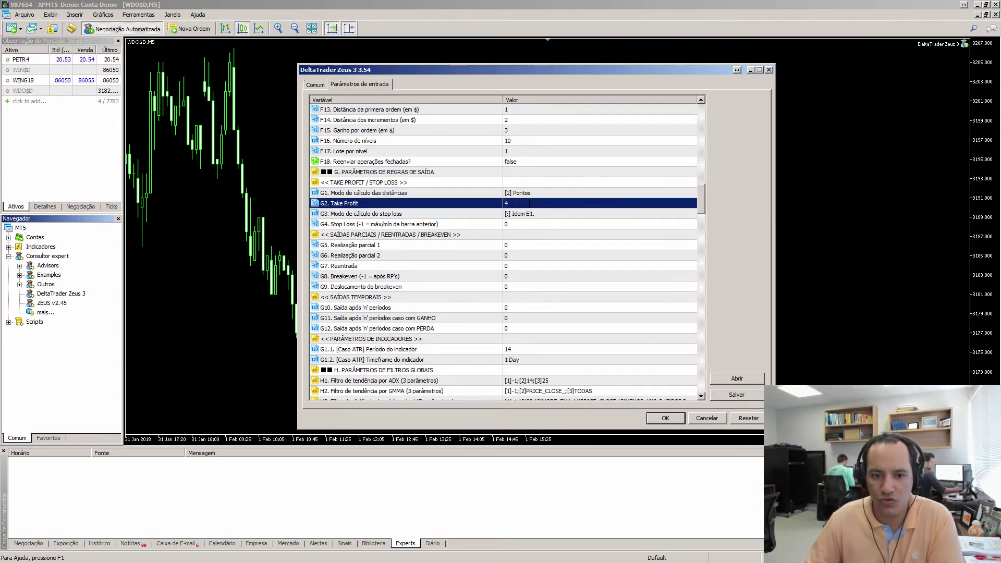
Step: Set G4. Stop Loss to 10 and apply the expert's parameters to the WDO$D chart
double_click(518, 224)
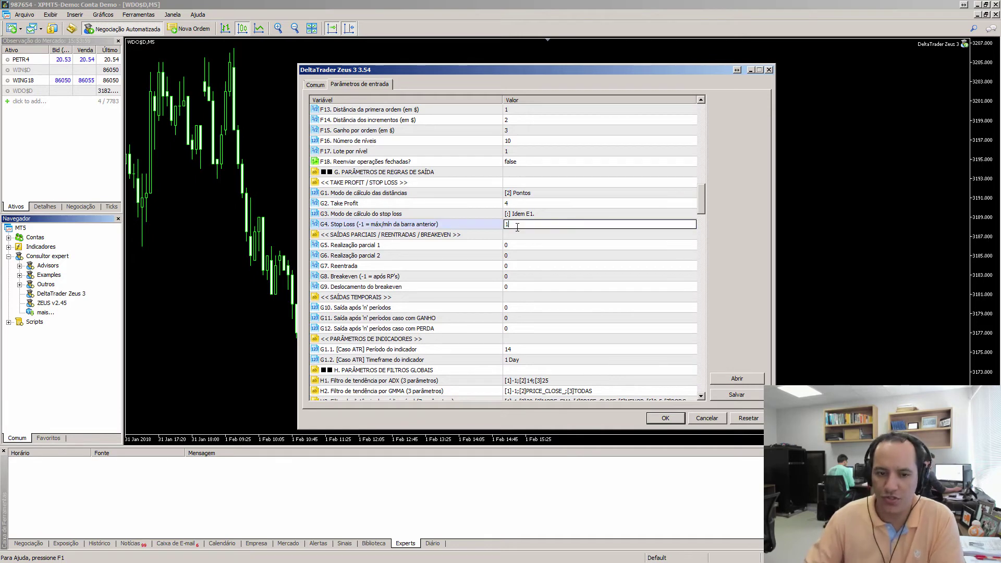
key(Return)
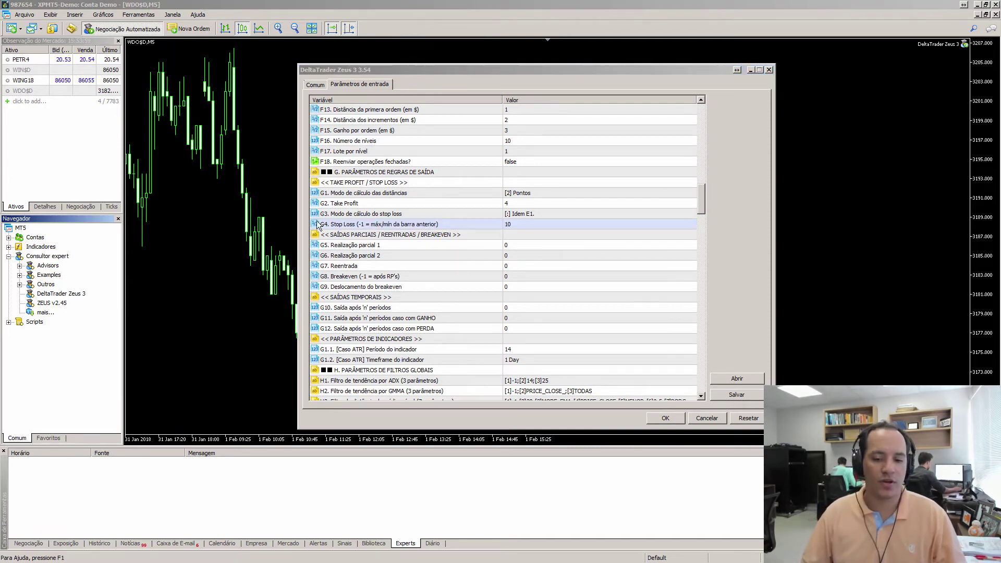
click(665, 418)
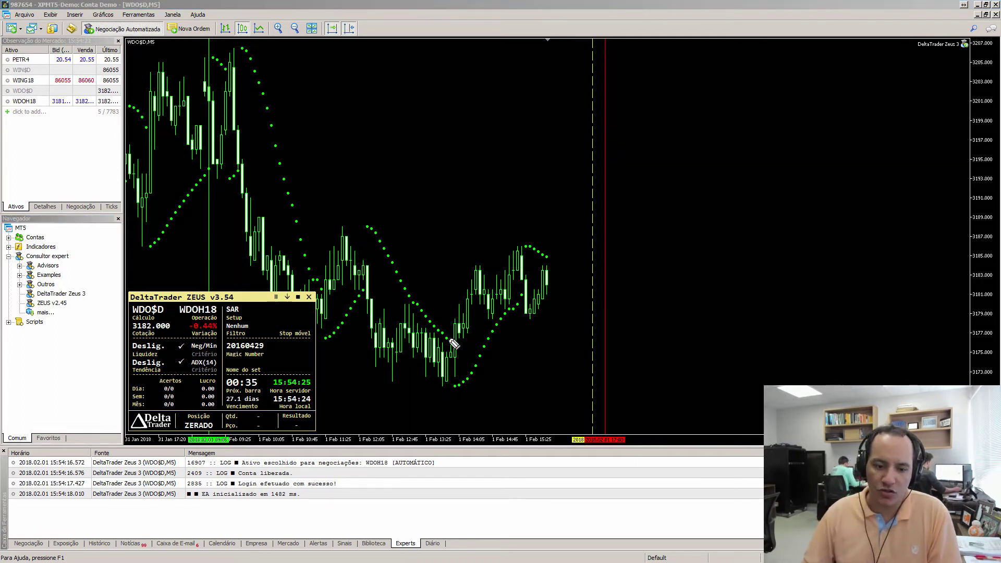
Step: Circle two Parabolic SAR reversal dots on the chart, sketch the price moves after direction changes with the pen, and clear the marks
drag(448, 339, 450, 347)
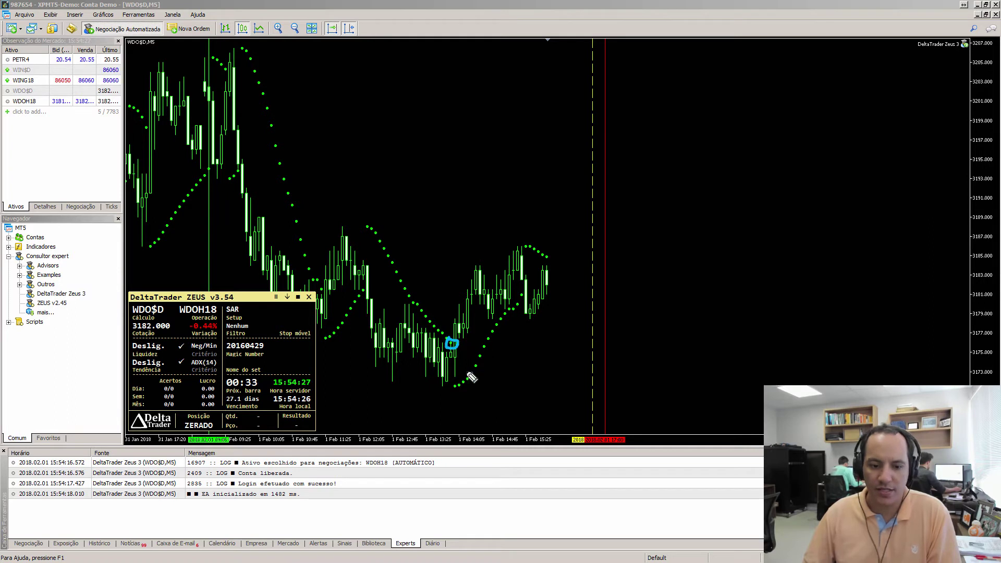
mouse_move(462, 385)
mouse_down()
mouse_move(453, 386)
mouse_move(462, 383)
mouse_up()
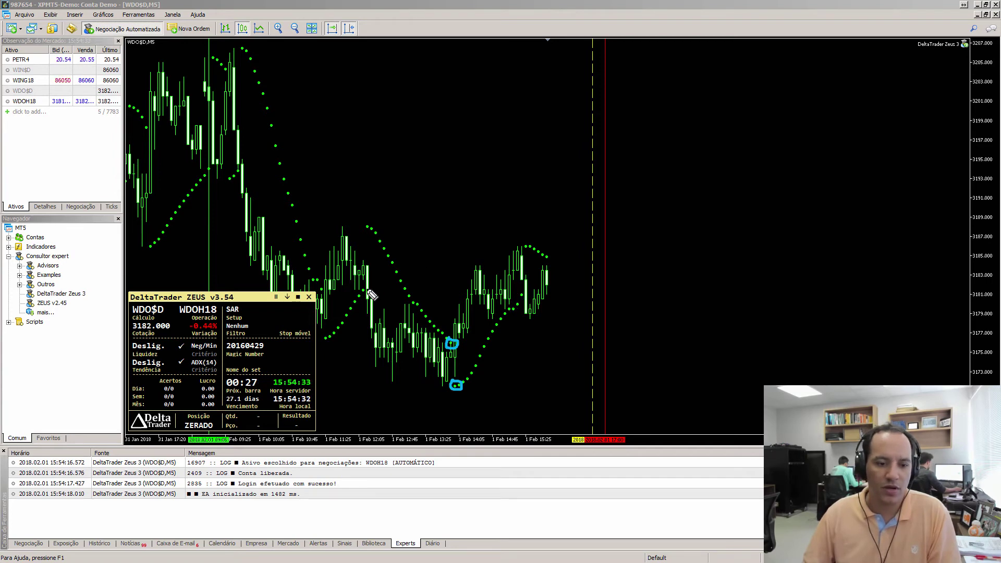
drag(366, 295, 386, 369)
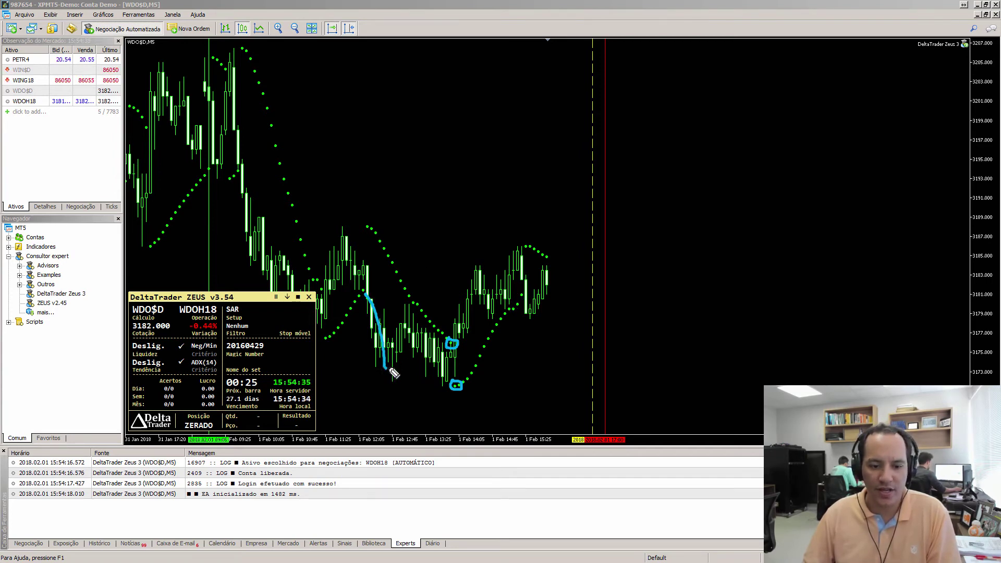
mouse_move(457, 323)
mouse_down()
mouse_move(482, 307)
mouse_move(487, 275)
mouse_up()
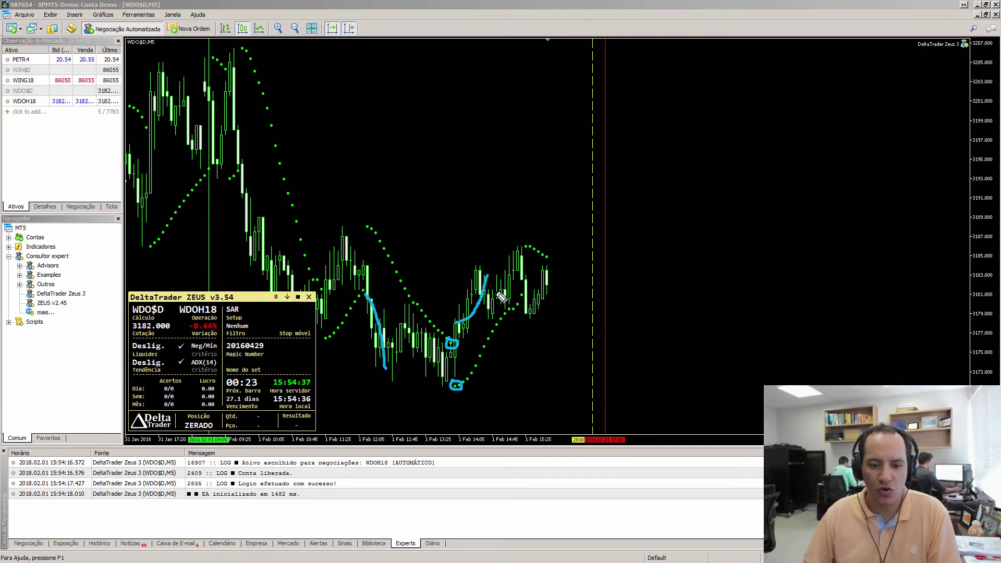
drag(527, 311, 542, 336)
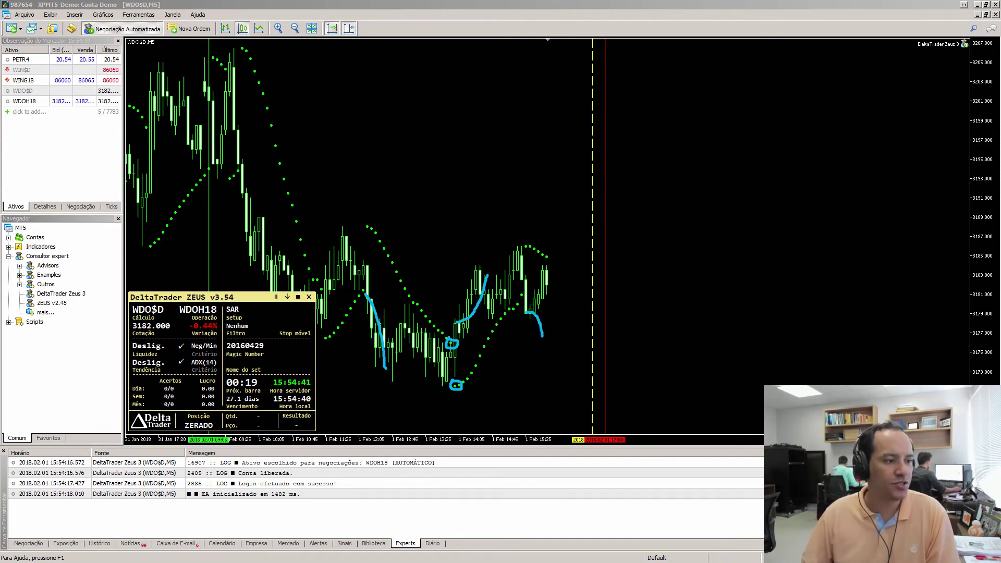
key(Escape)
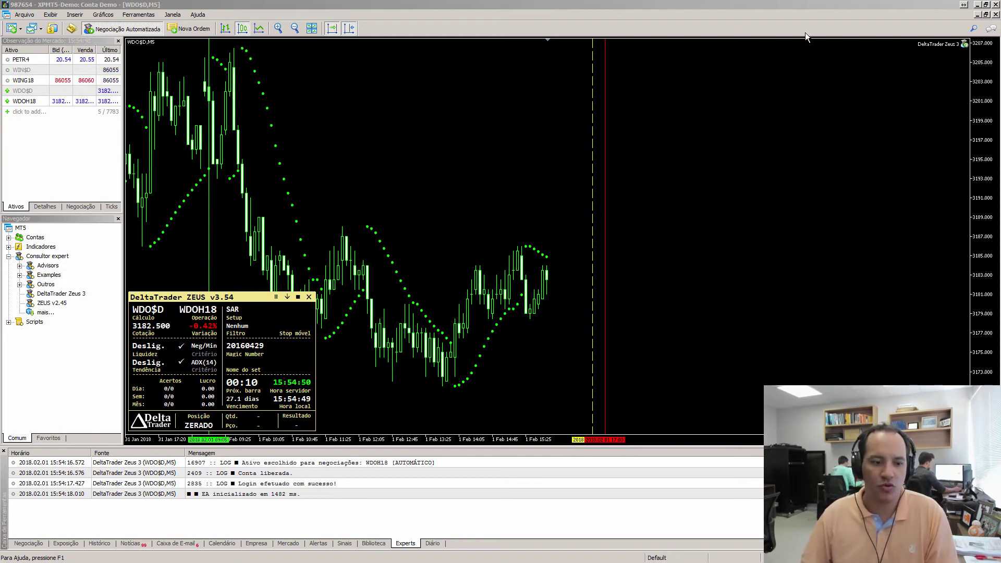
Step: Reopen the expert's input parameters and review the C1. Sinal #1 and D1. Regra de saída #1 values
click(964, 45)
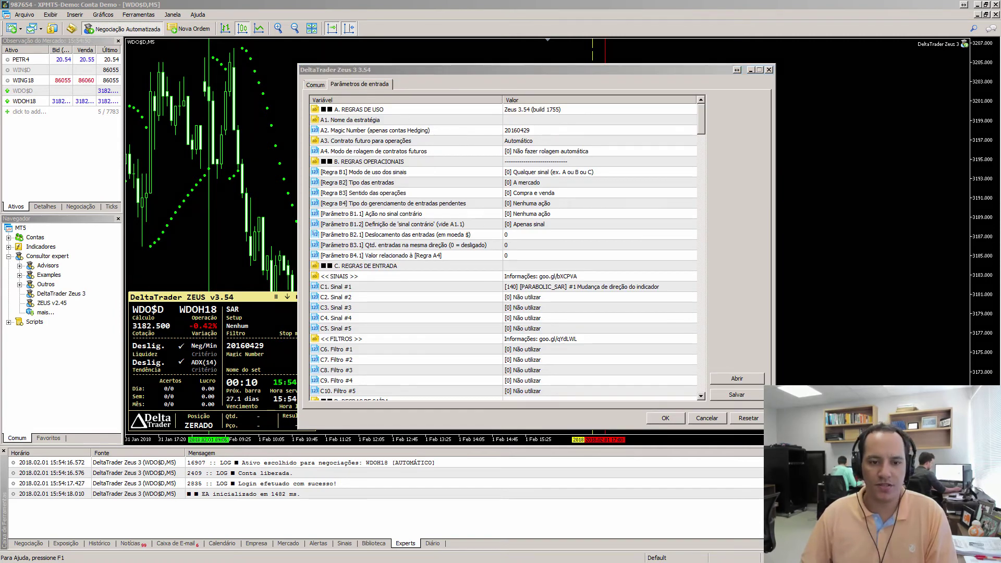
click(551, 174)
scroll(535, 168, down, 4)
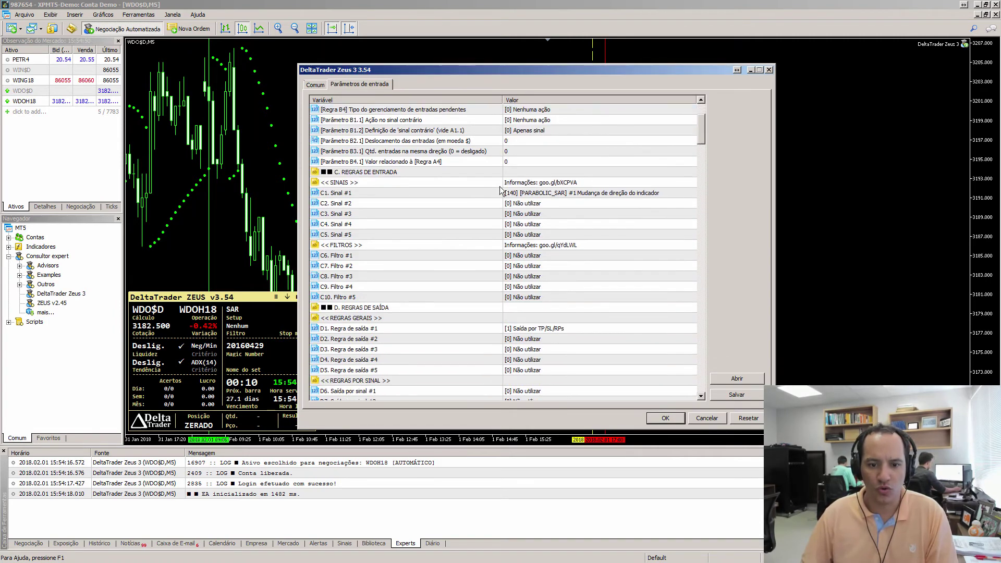
click(534, 167)
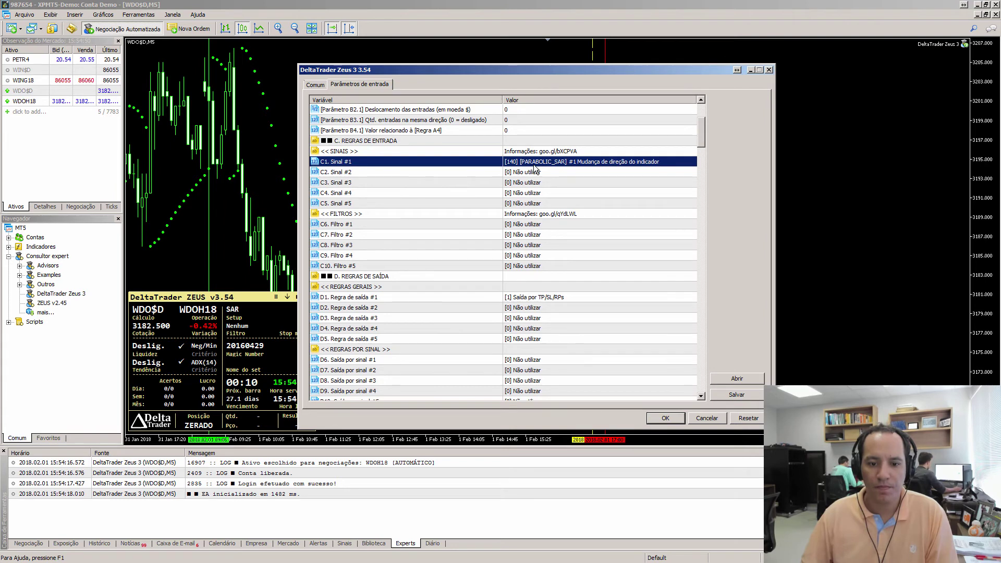
click(554, 298)
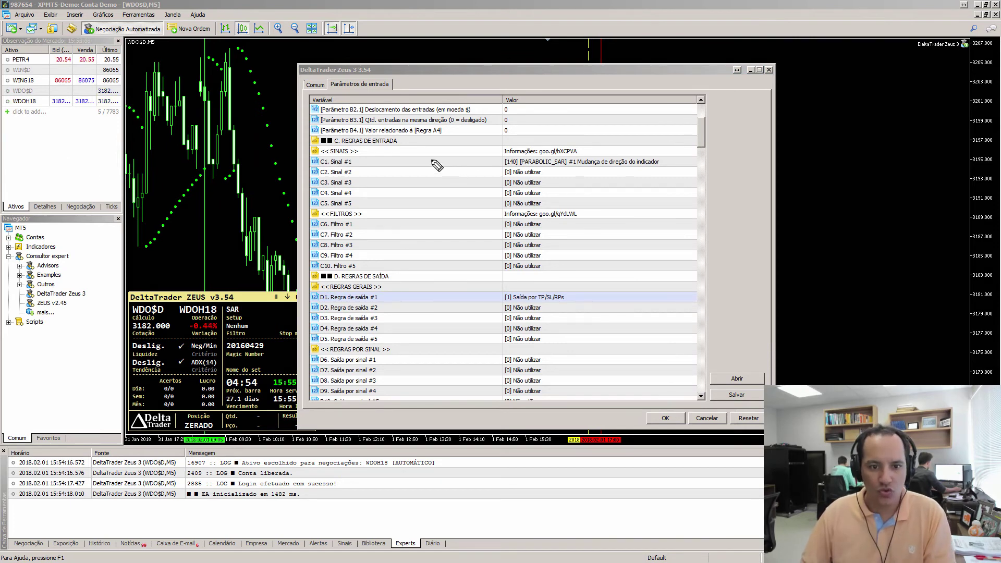
Step: Draw pen arrows pointing at the C1 signal and D1 exit rule values, and clear them
mouse_move(431, 159)
mouse_down()
mouse_move(500, 158)
mouse_move(474, 191)
mouse_up()
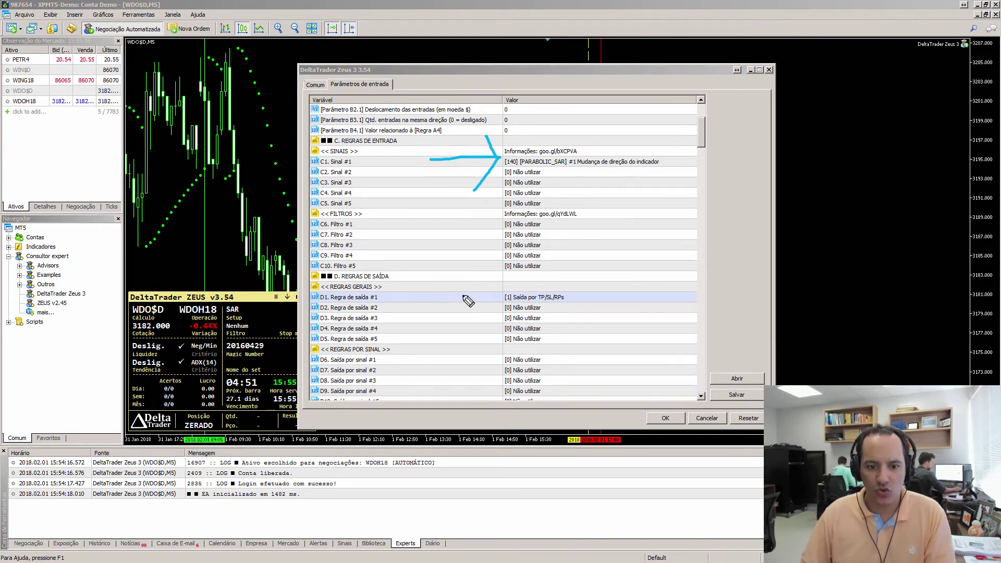
mouse_move(447, 296)
mouse_down()
mouse_move(502, 295)
mouse_move(457, 326)
mouse_up()
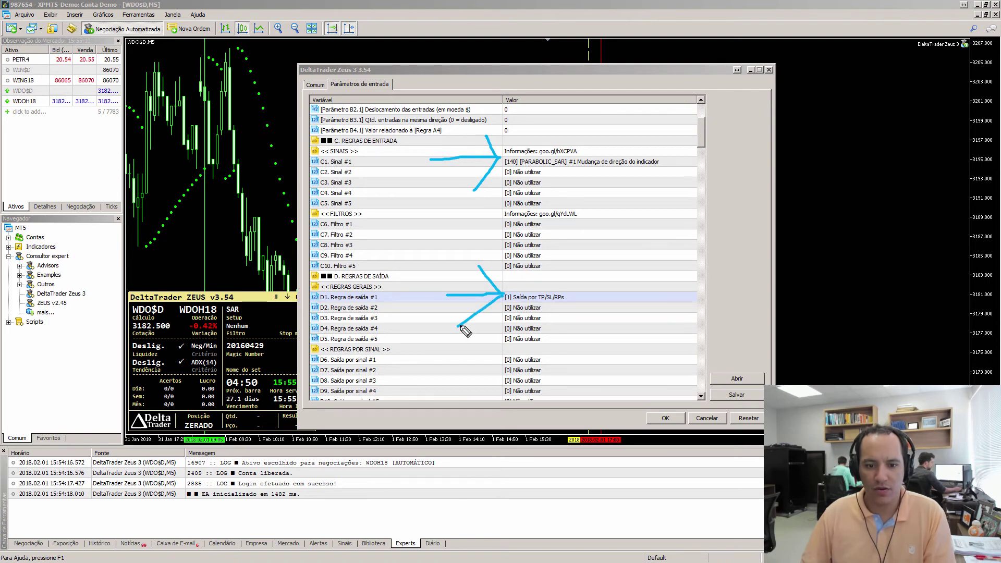
key(Escape)
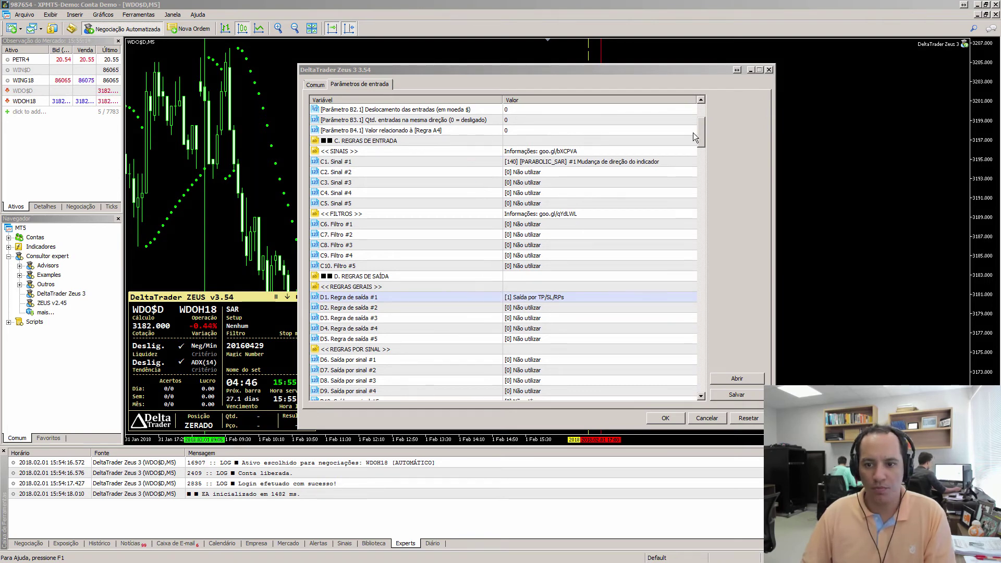
Step: Review the volume settings in section F and the G2. Take Profit and G4. Stop Loss values in section G
drag(700, 134, 701, 179)
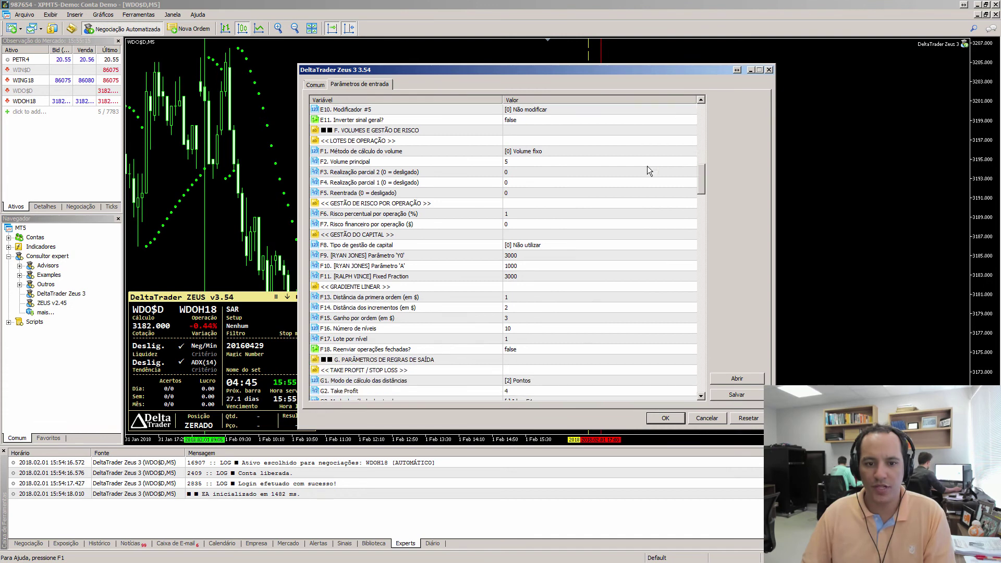
scroll(546, 162, down, 5)
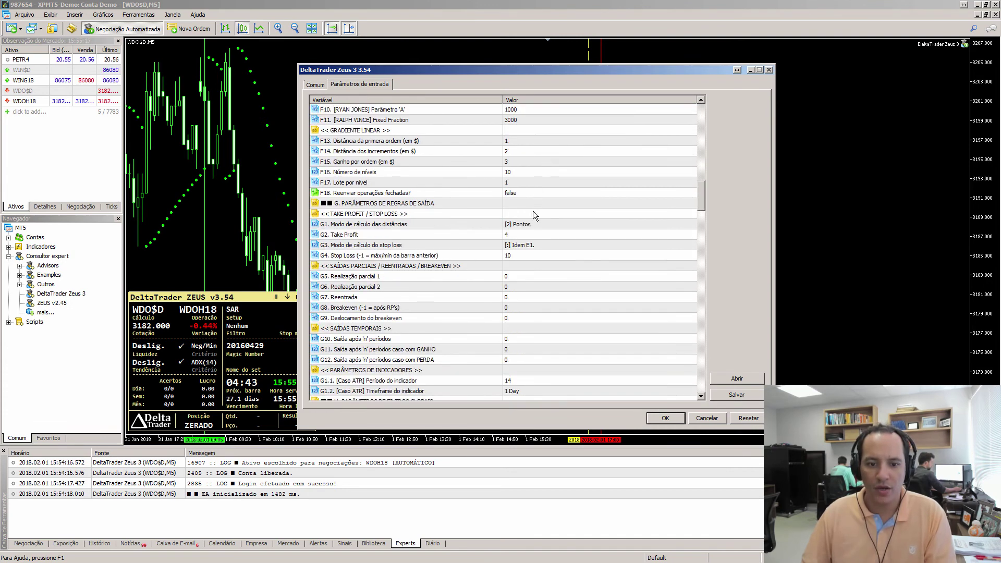
click(530, 234)
click(527, 256)
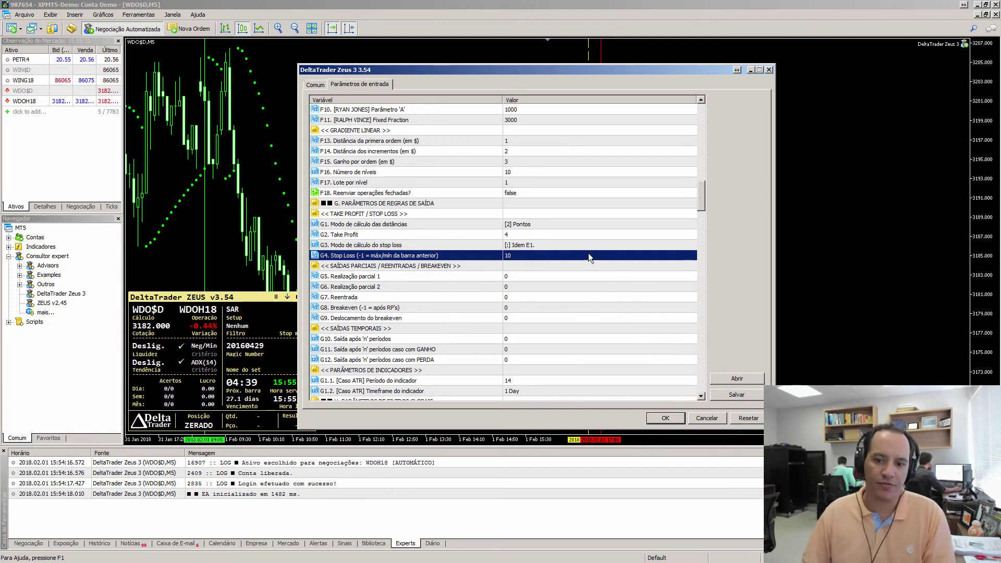
Step: Set the C1. Sinal #1 entry rule to [0] Não utilizar
drag(704, 192, 708, 114)
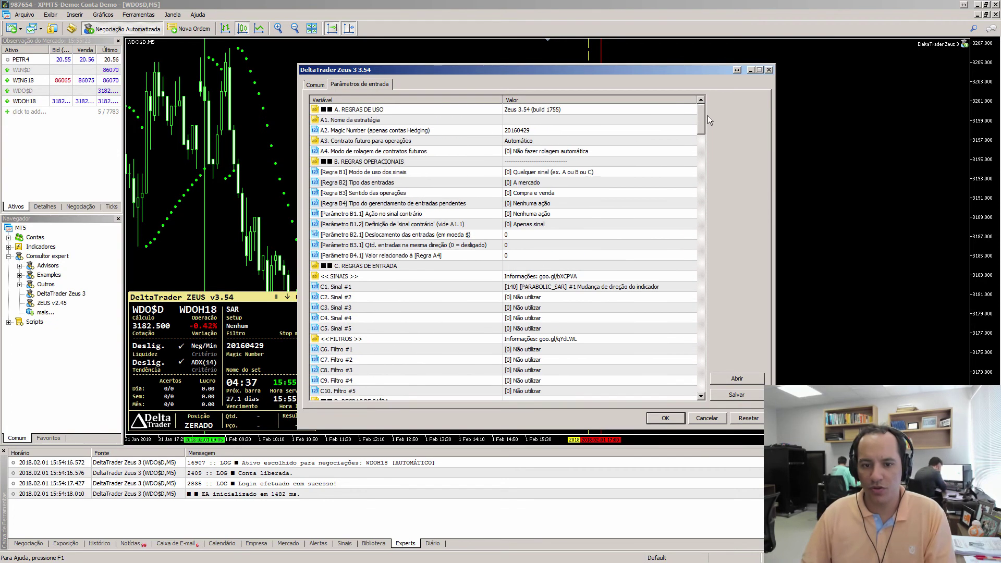
scroll(432, 218, down, 2)
scroll(431, 218, down, 1)
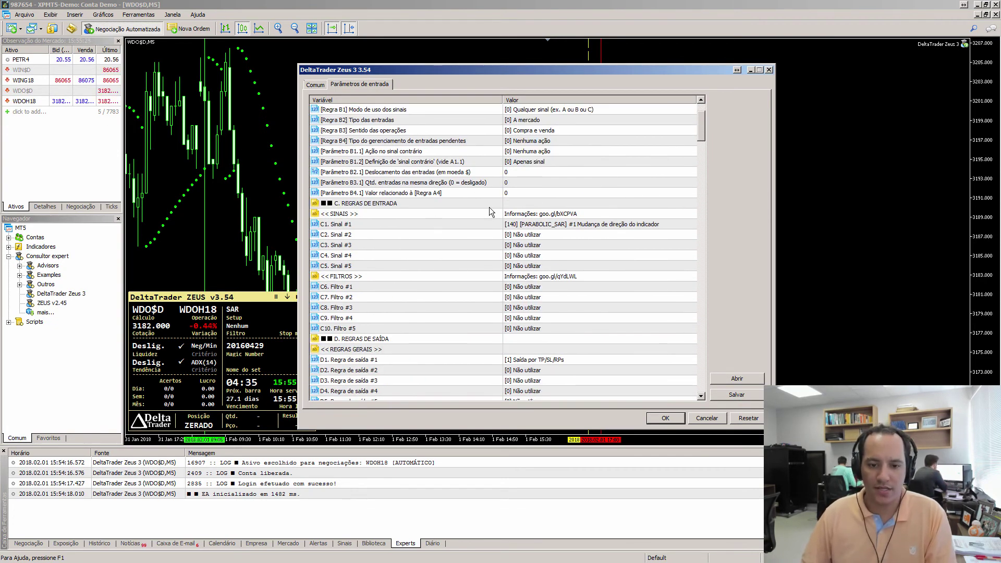
click(527, 229)
click(526, 230)
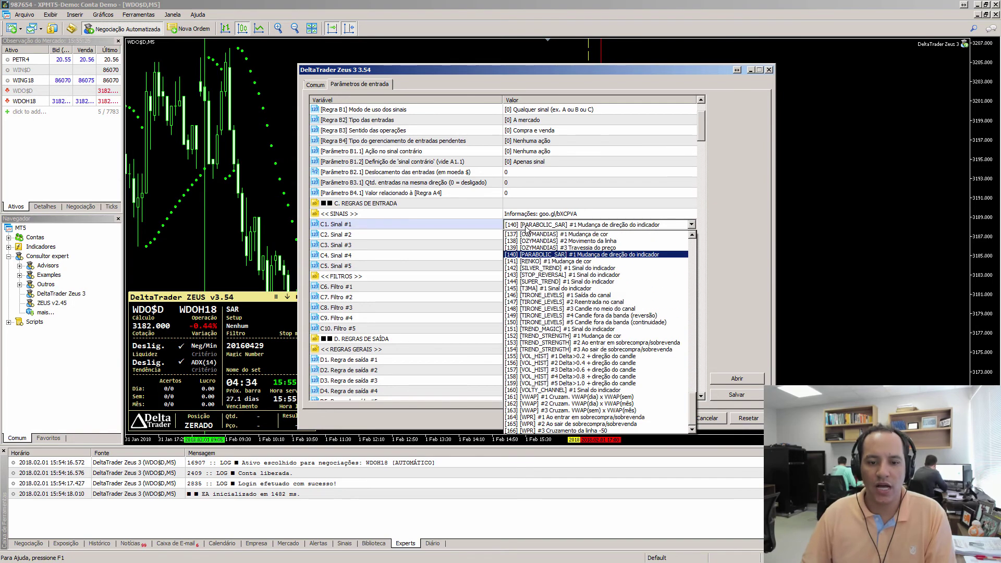
scroll(511, 284, up, 4)
drag(693, 394, 673, 237)
click(527, 234)
Step: Set C5. Sinal #5 to [140] [PARABOLIC_SAR] #1 Mudança de direção do indicador
click(457, 267)
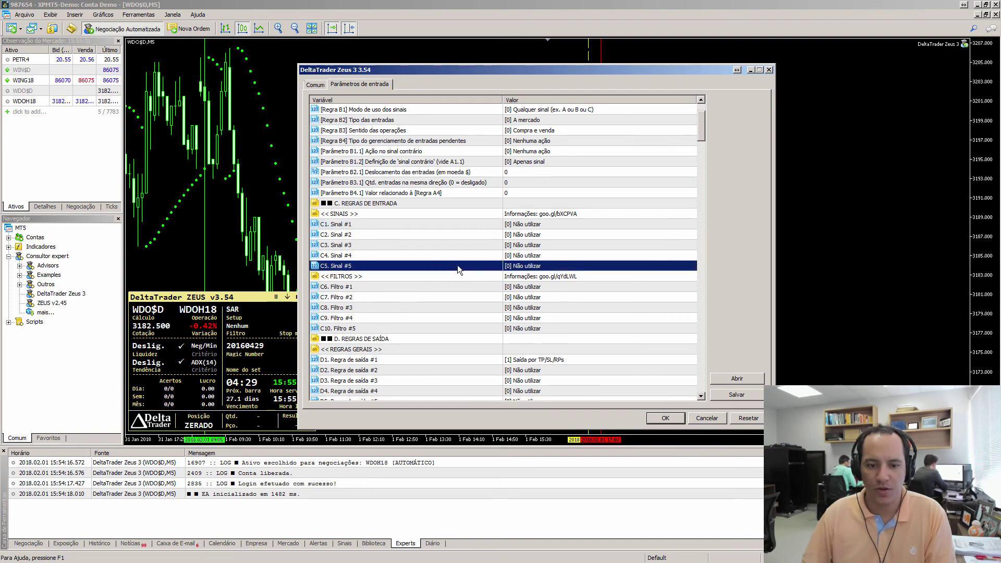
click(520, 264)
drag(693, 286, 703, 434)
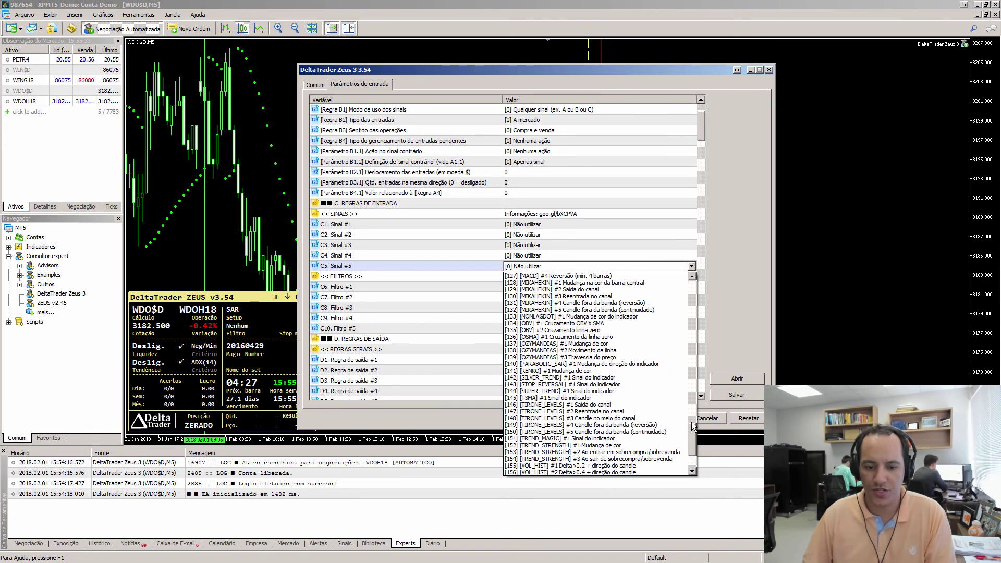
click(579, 364)
click(460, 268)
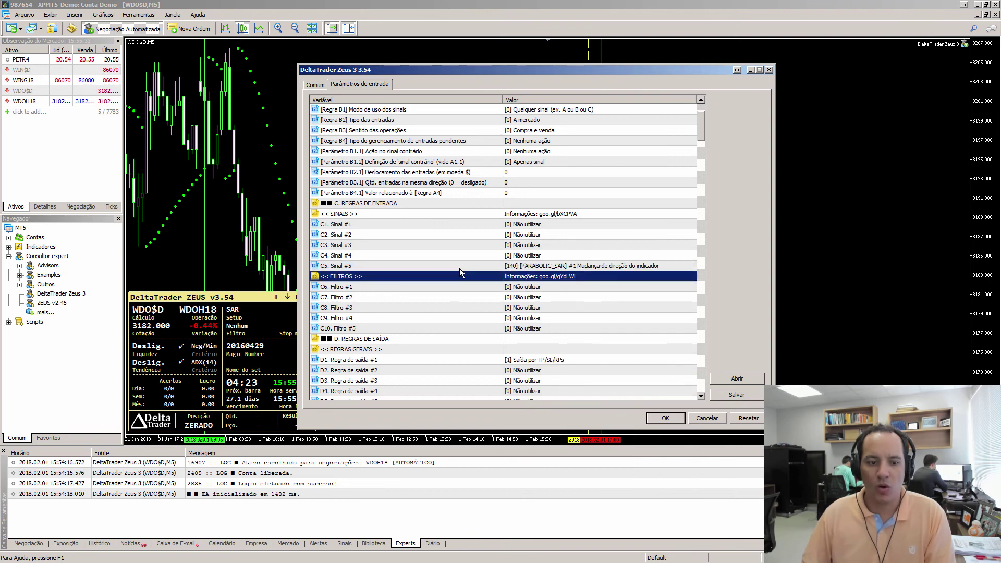
Step: Go through the C1 to C5 signal slots and the D1 to D5 general exit rule slots one by one
key(ctrl+shift+3)
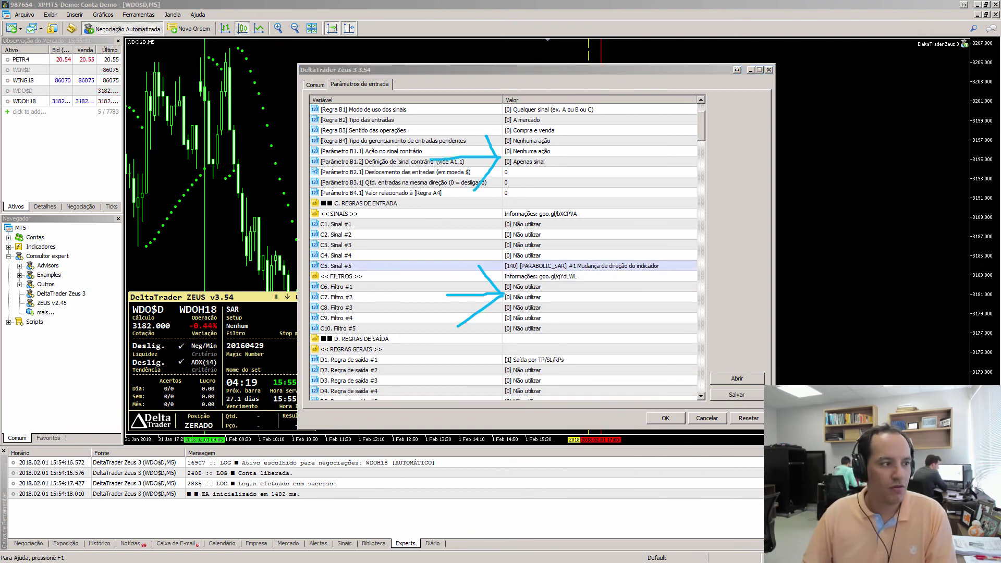
key(ctrl+shift+3)
click(451, 223)
scroll(452, 223, down, 2)
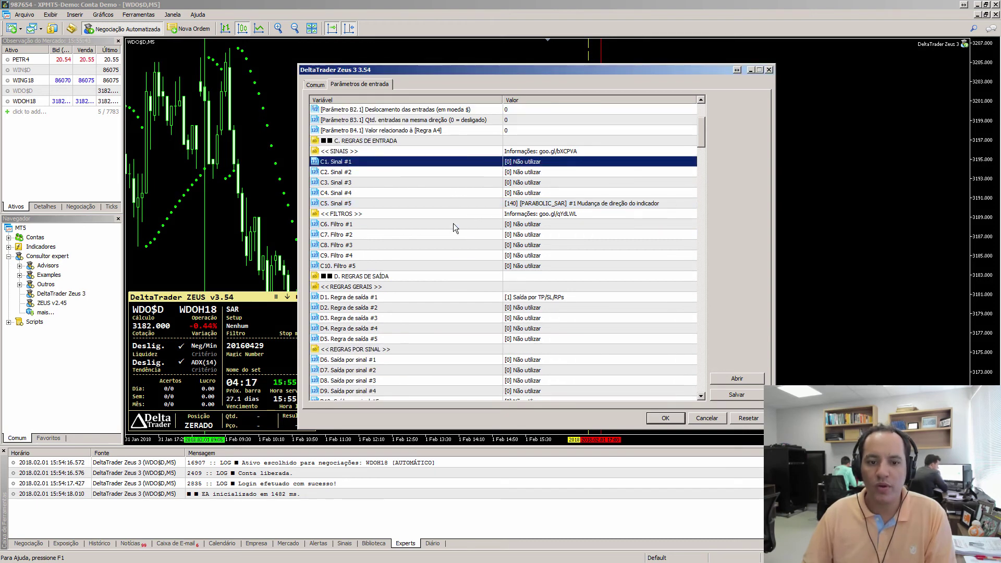
click(483, 171)
click(485, 180)
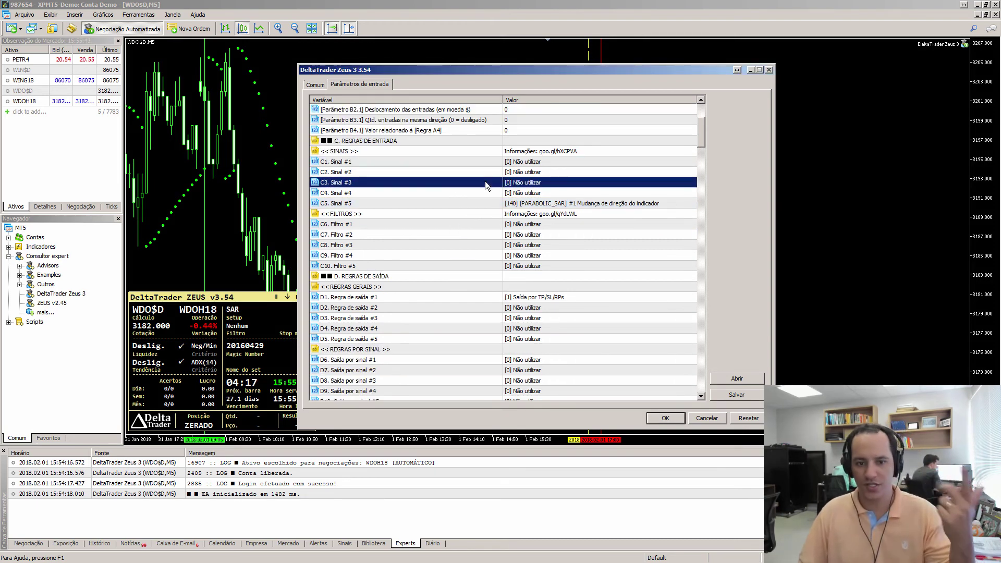
click(486, 190)
click(489, 202)
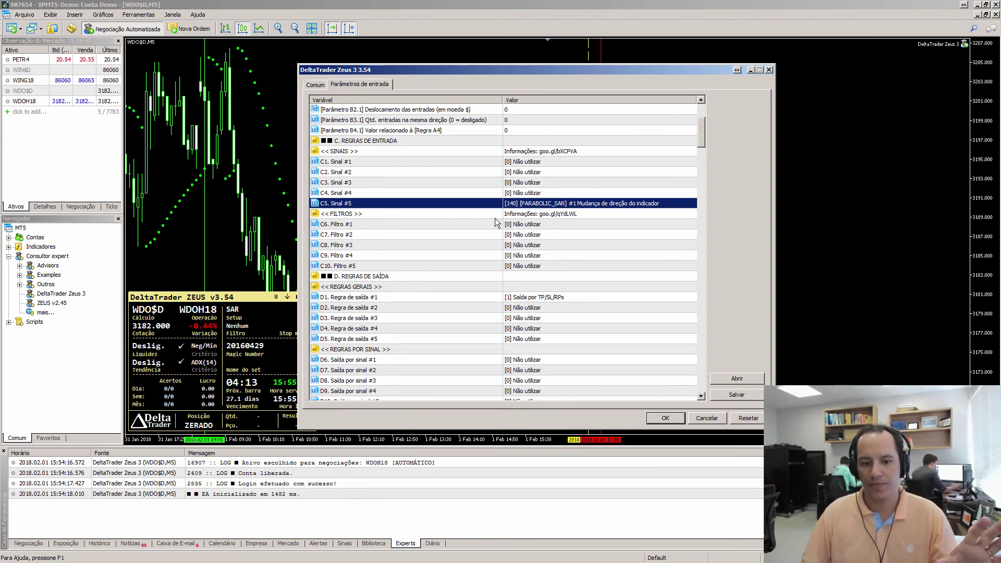
click(527, 298)
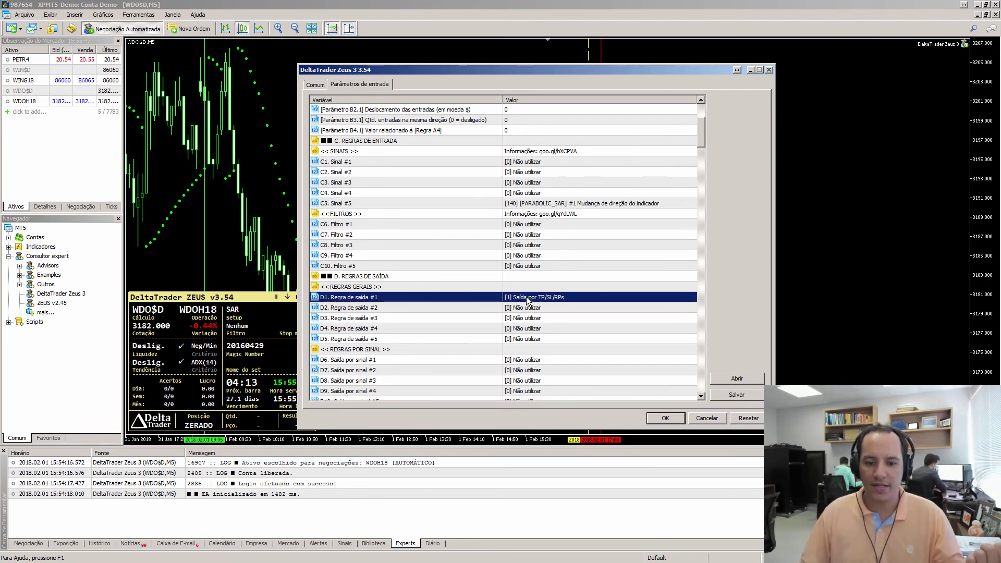
click(495, 309)
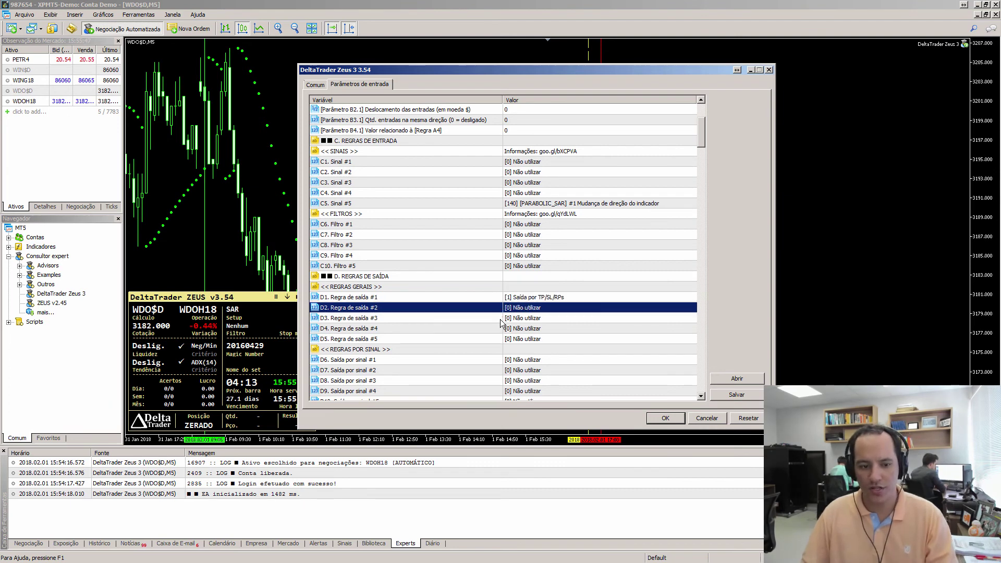
click(499, 319)
click(494, 329)
click(486, 340)
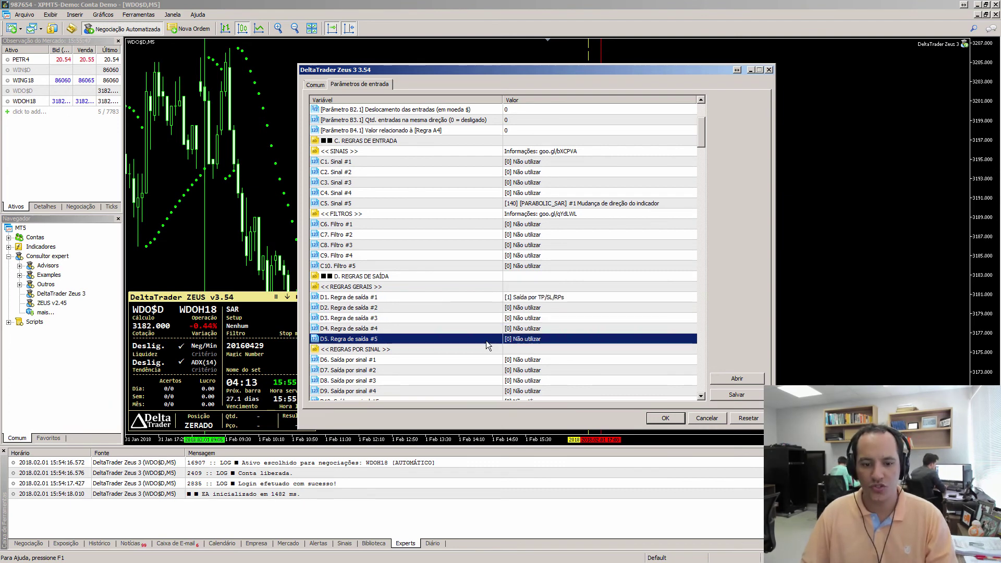
Step: Set D1. Regra de saída #1 to [0] Não utilizar and D5. Regra de saída #5 to [1] Saída por TP/SL/RPs
click(529, 299)
click(529, 299)
scroll(529, 298, up, 1)
click(526, 306)
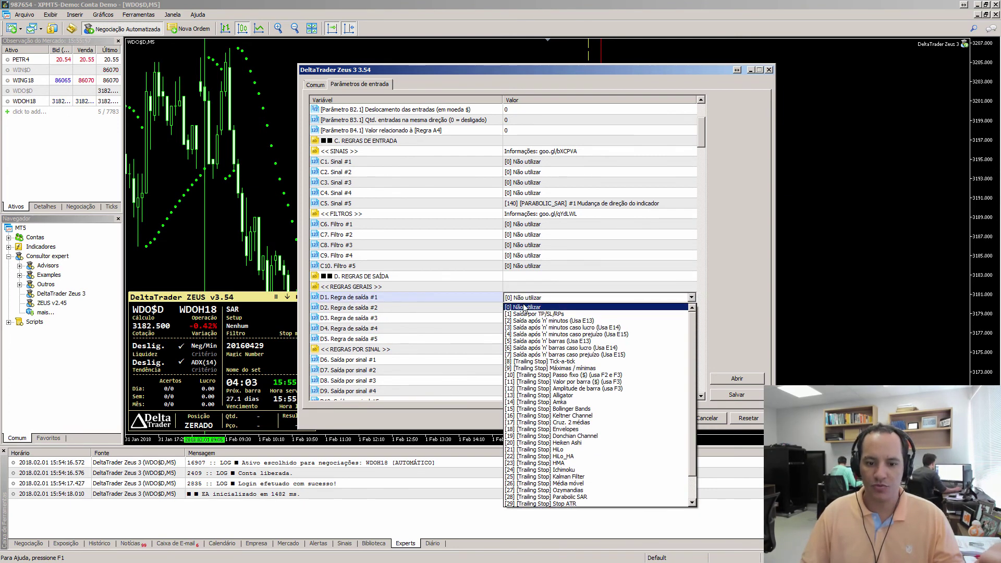
click(544, 339)
click(544, 340)
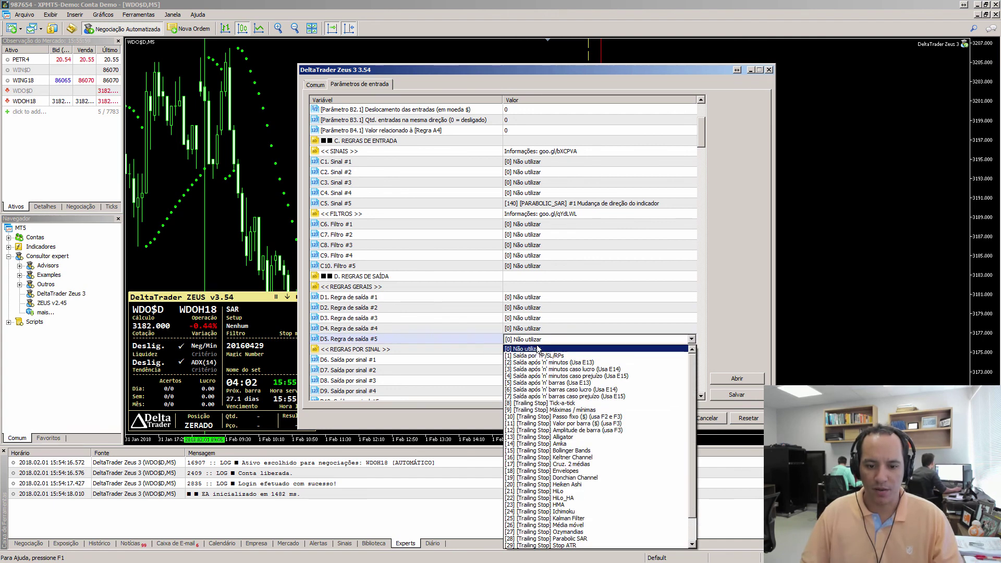
click(537, 360)
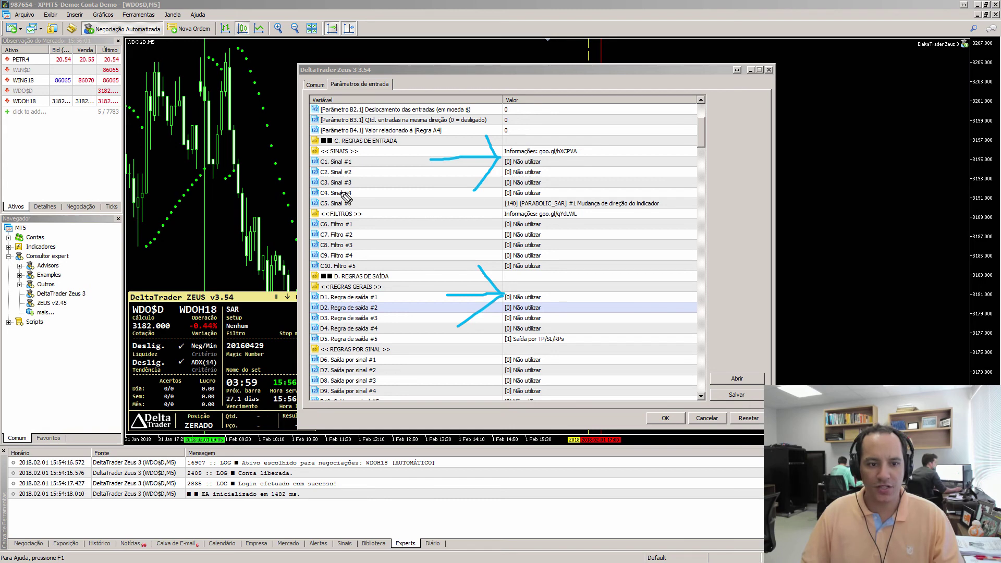
Step: Circle the C5, D5, C1 and D1 slots with the pen, draw arrows to the C5 and D5 values, and clear the marks
mouse_move(346, 197)
mouse_down()
mouse_move(318, 215)
mouse_move(362, 210)
mouse_move(336, 194)
mouse_up()
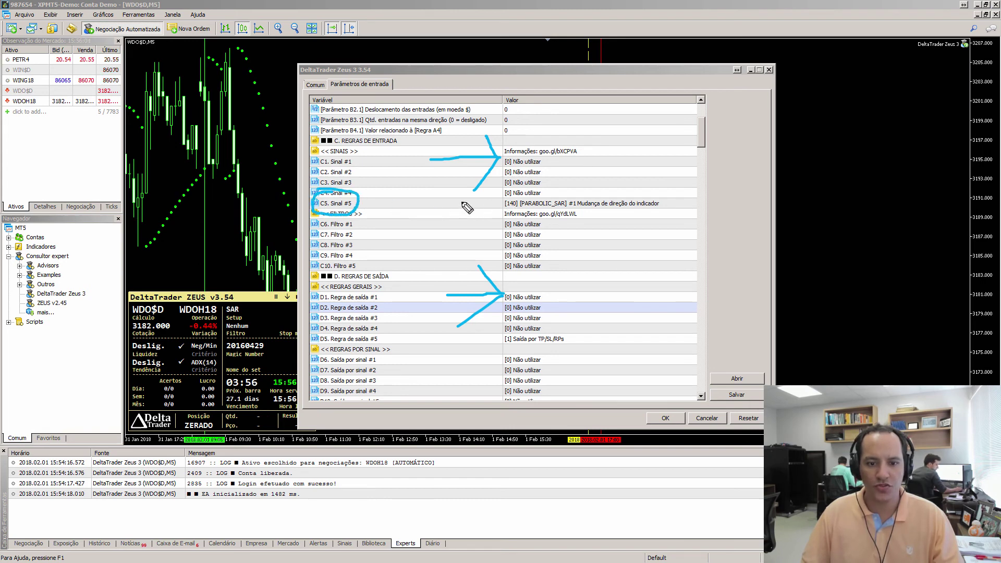
mouse_move(462, 202)
mouse_down()
mouse_move(501, 203)
mouse_move(481, 232)
mouse_up()
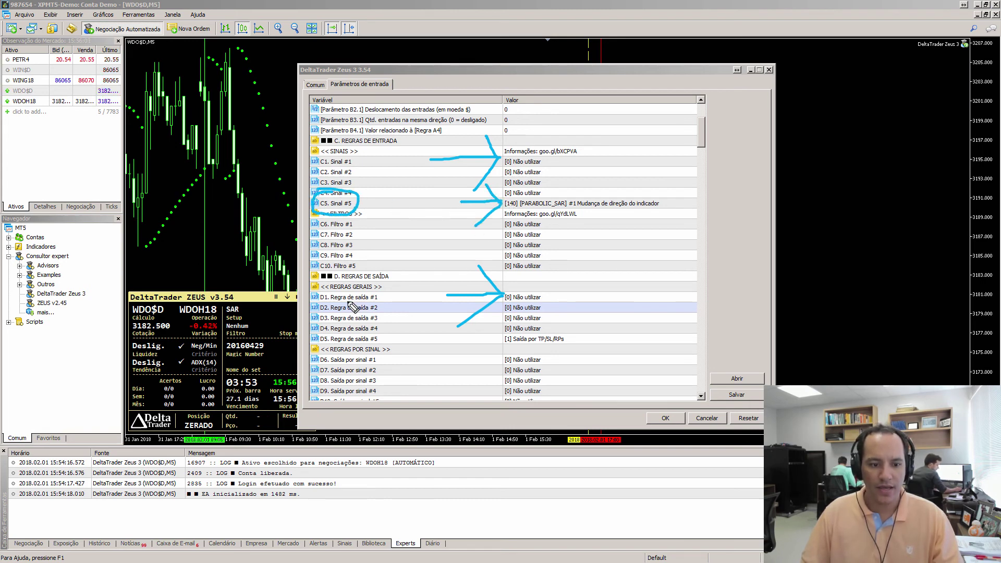
mouse_move(384, 327)
mouse_down()
mouse_move(322, 329)
mouse_move(383, 326)
mouse_up()
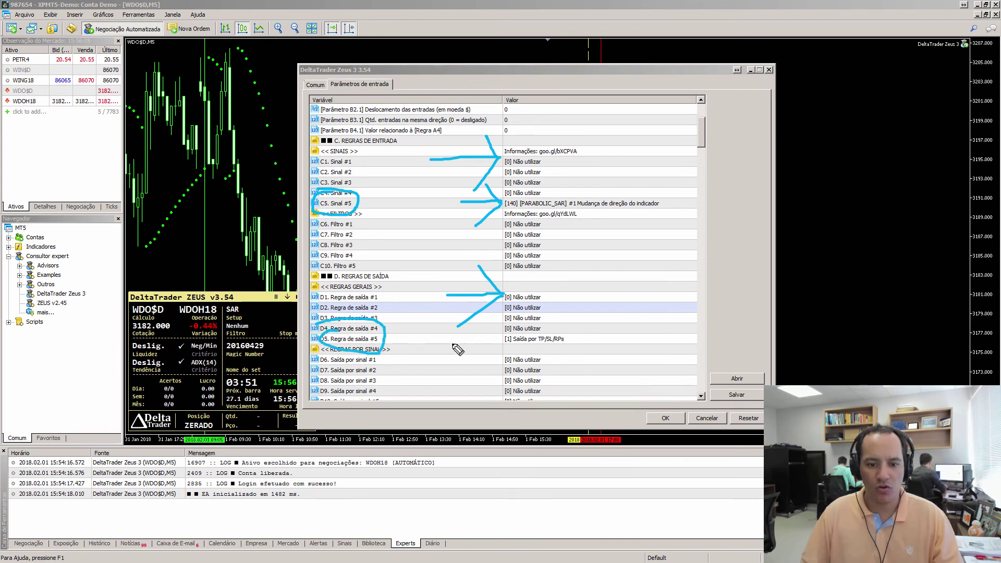
mouse_move(452, 343)
mouse_down()
mouse_move(503, 342)
mouse_move(478, 359)
mouse_up()
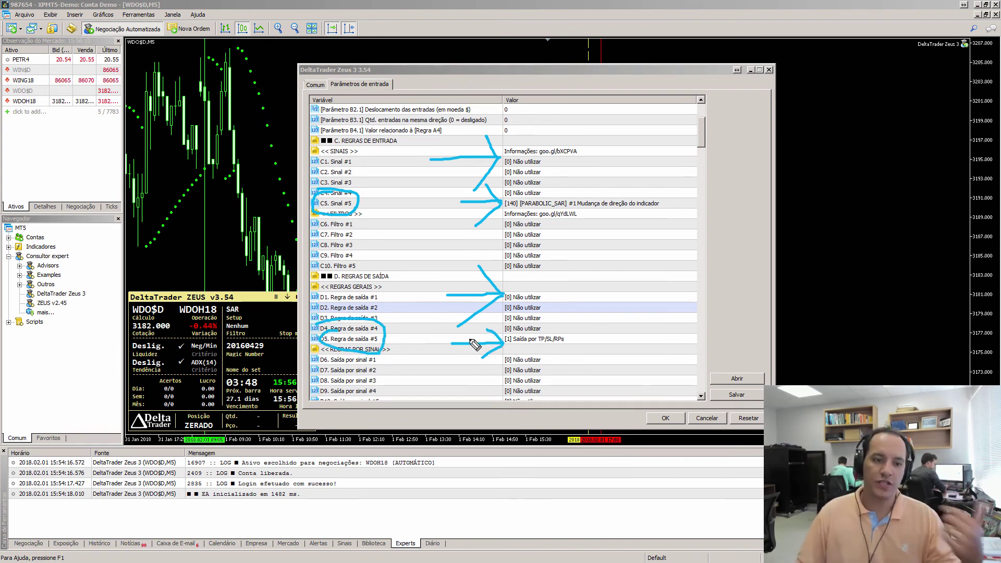
mouse_move(342, 160)
mouse_down()
mouse_move(358, 172)
mouse_move(334, 158)
mouse_up()
mouse_move(359, 289)
mouse_down()
mouse_move(344, 316)
mouse_move(331, 300)
mouse_up()
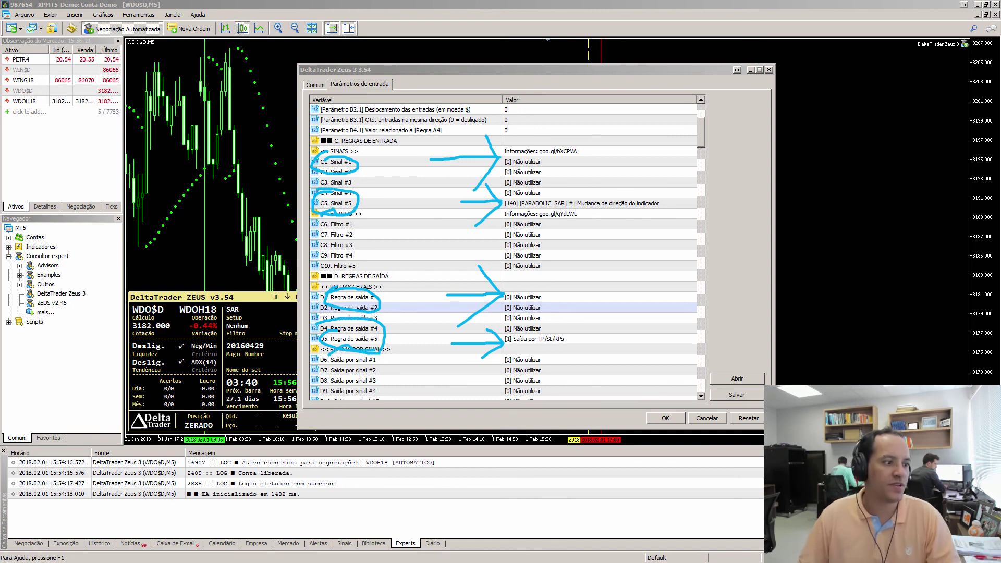
key(Escape)
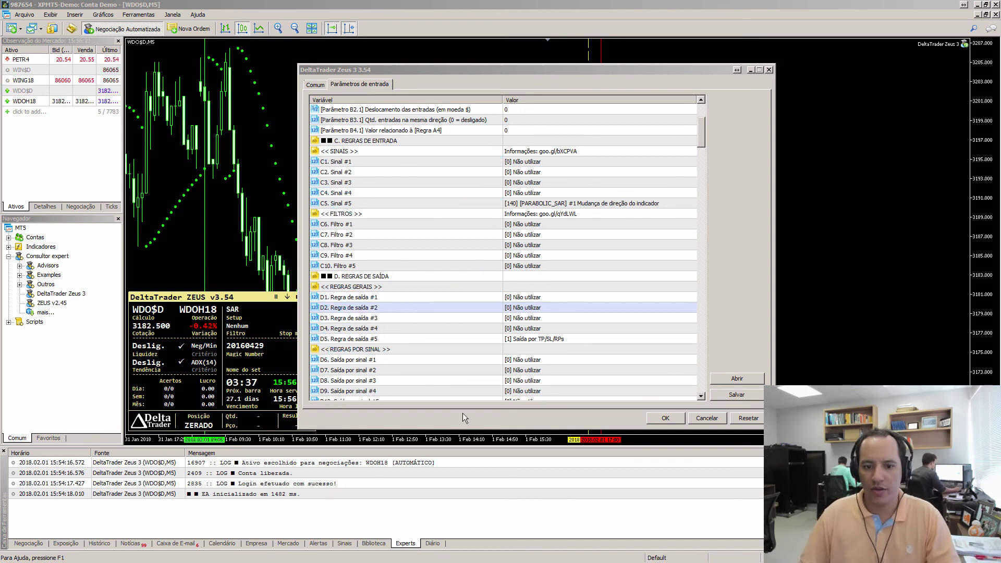
Step: Apply the changed signal and exit rule parameters to the expert on the WDO$D chart
click(664, 418)
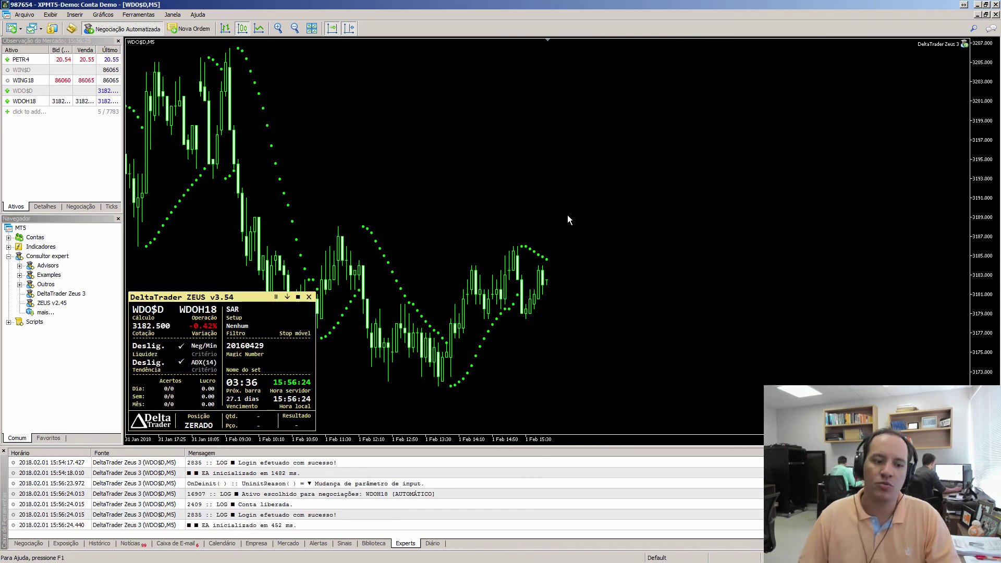